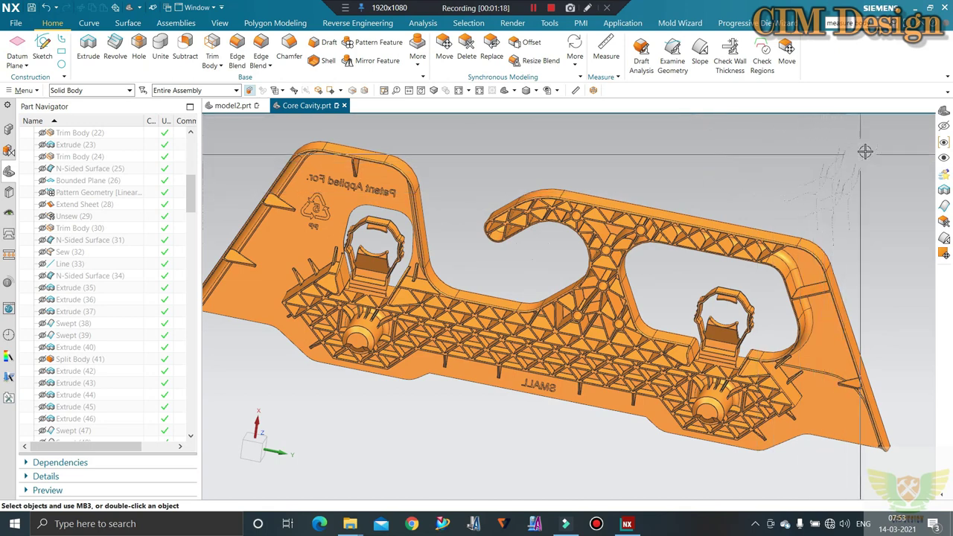
- Orbit the bracket through edge-on, tilted and underside views, selecting its solid body
middle_drag(748, 203, 713, 191)
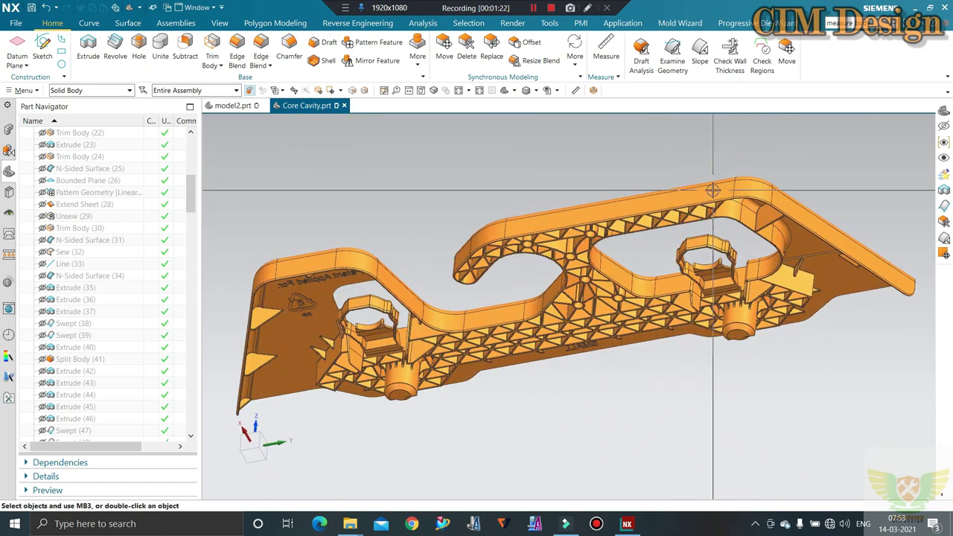
click(653, 174)
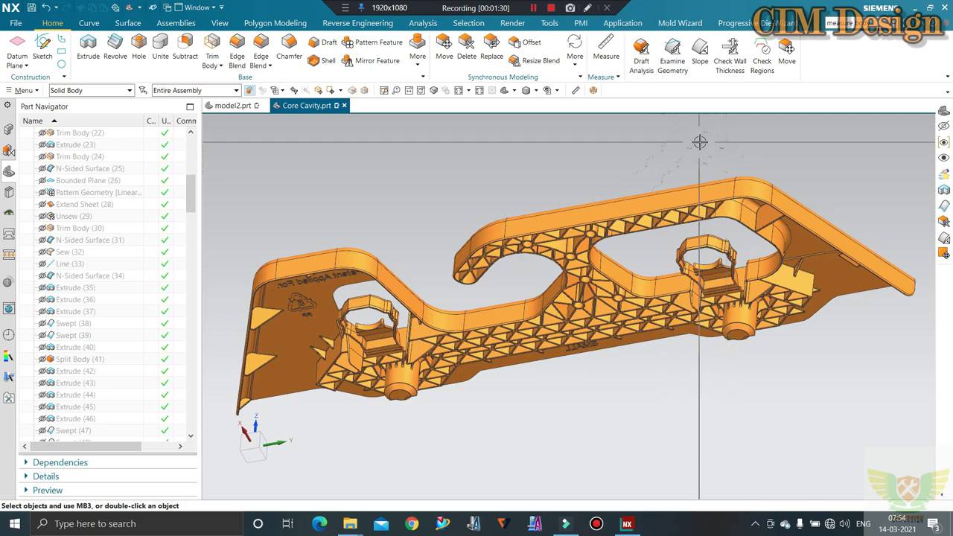
mouse_move(686, 153)
middle_down()
mouse_move(666, 215)
mouse_move(695, 143)
mouse_move(685, 116)
mouse_move(679, 123)
middle_up()
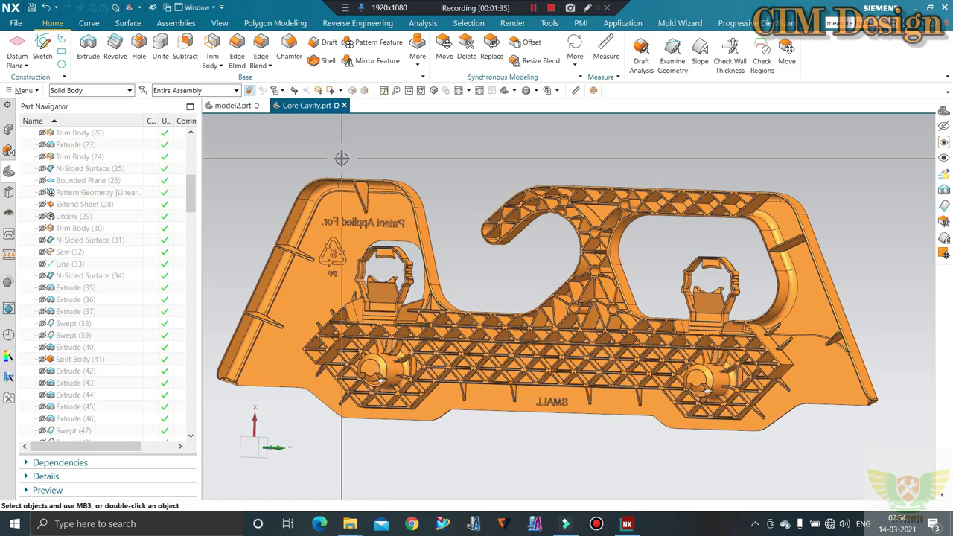
mouse_move(341, 156)
middle_down()
mouse_move(347, 206)
mouse_move(319, 207)
middle_up()
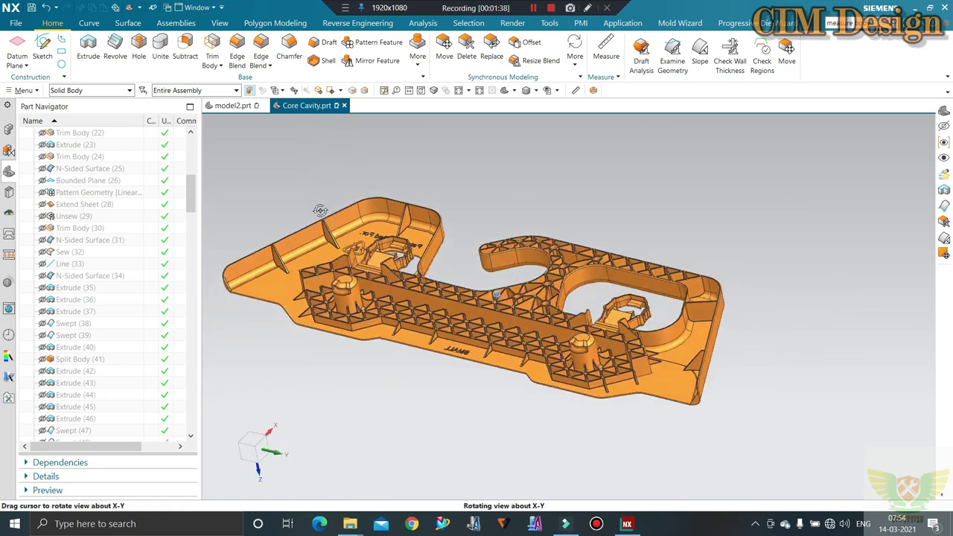
scroll(419, 230, up, 3)
scroll(447, 223, down, 5)
mouse_move(447, 223)
middle_down()
mouse_move(477, 249)
mouse_move(462, 186)
mouse_move(473, 251)
mouse_move(418, 246)
middle_up()
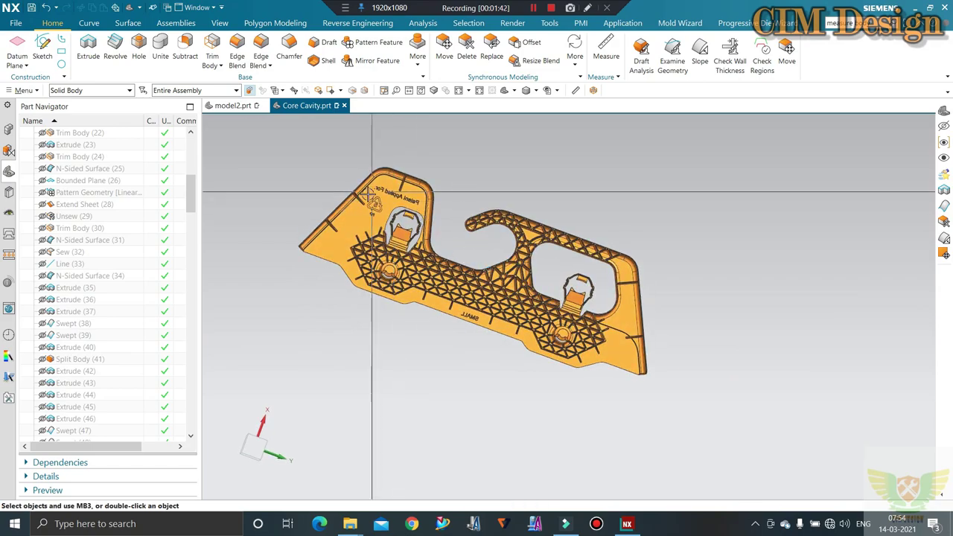
scroll(365, 246, up, 3)
scroll(357, 239, up, 3)
scroll(343, 275, up, 1)
scroll(343, 275, down, 3)
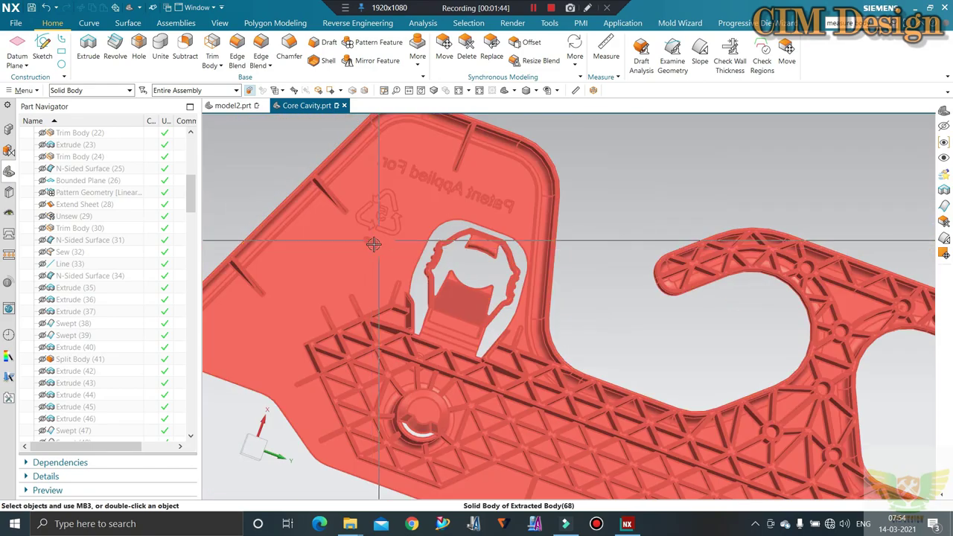
scroll(343, 268, down, 2)
- Reorient the bracket to a flatter, larger top view and select its solid body
mouse_move(343, 268)
middle_down()
mouse_move(319, 192)
mouse_move(447, 163)
mouse_move(491, 282)
mouse_move(447, 179)
middle_up()
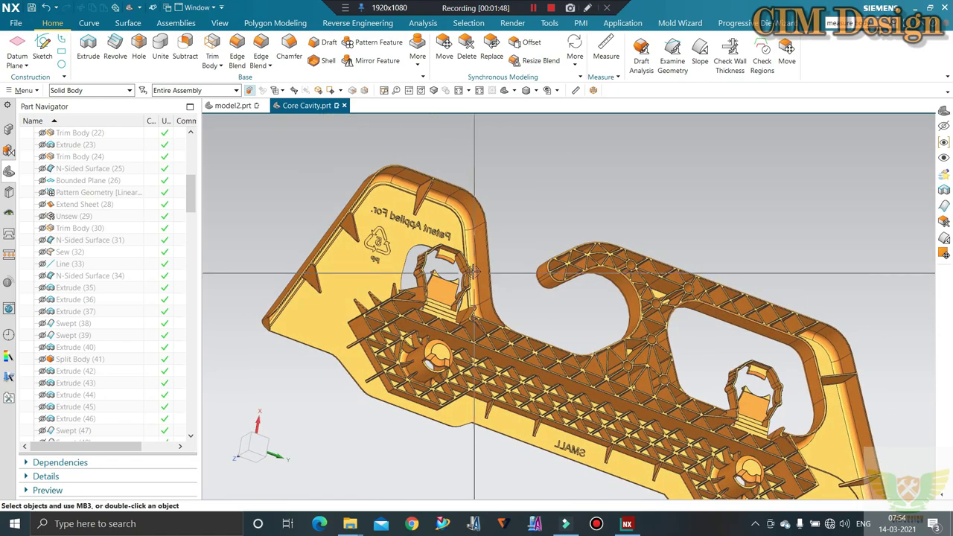
scroll(489, 206, down, 3)
scroll(512, 237, down, 2)
middle_drag(512, 237, 511, 234)
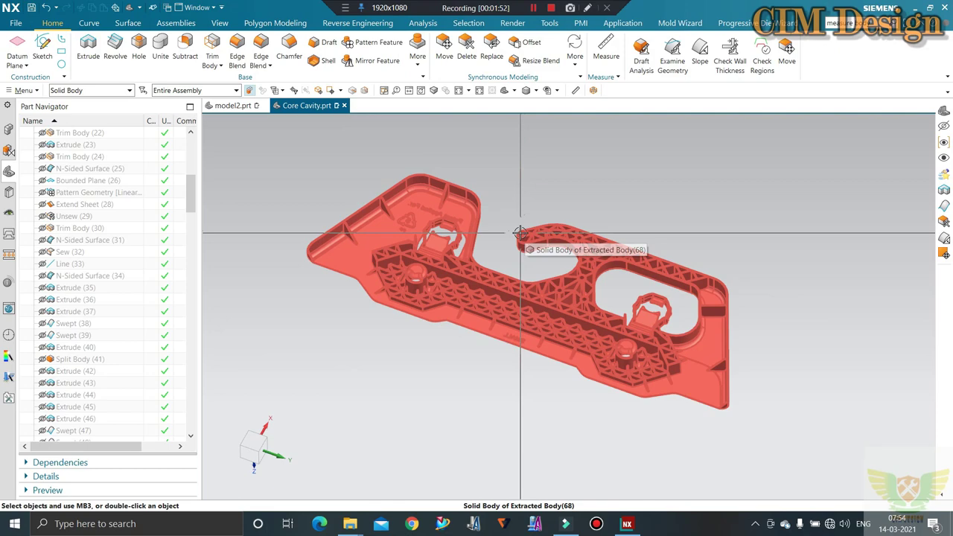
mouse_move(514, 233)
middle_down()
mouse_move(524, 183)
mouse_move(524, 204)
mouse_move(436, 252)
mouse_move(441, 215)
mouse_move(472, 154)
mouse_move(491, 194)
middle_up()
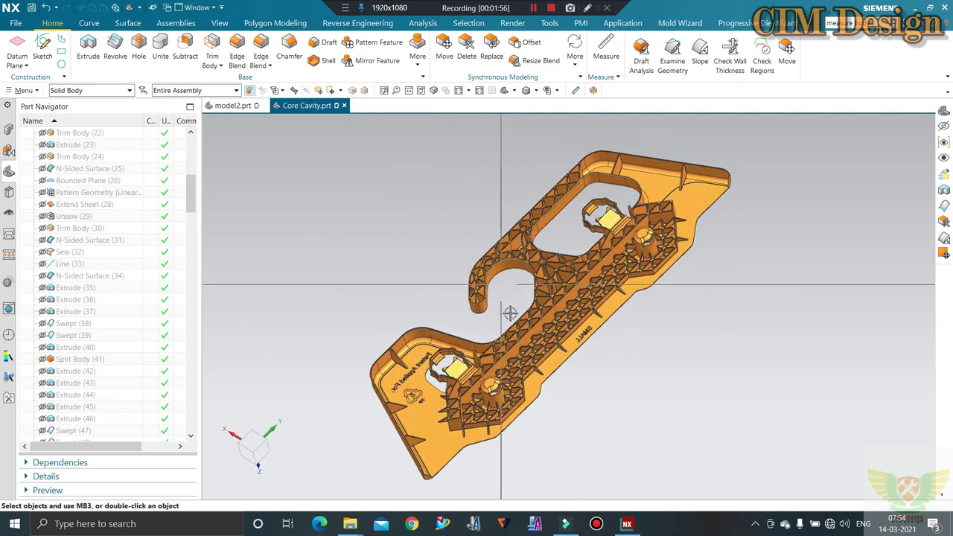
mouse_move(533, 326)
middle_down()
mouse_move(509, 270)
mouse_move(510, 313)
middle_up()
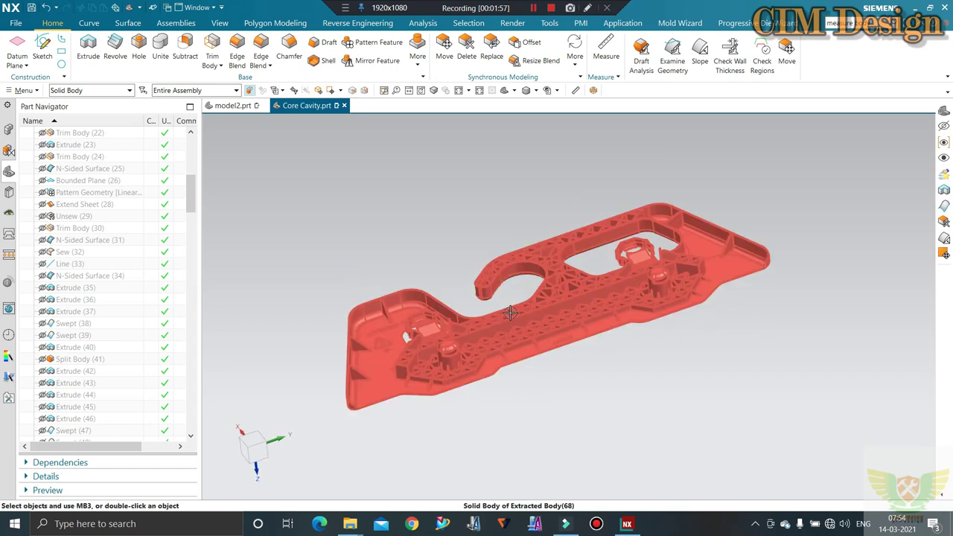
mouse_move(315, 265)
middle_down()
mouse_move(586, 390)
mouse_move(488, 339)
middle_up()
scroll(586, 389, down, 2)
scroll(586, 390, up, 2)
click(488, 339)
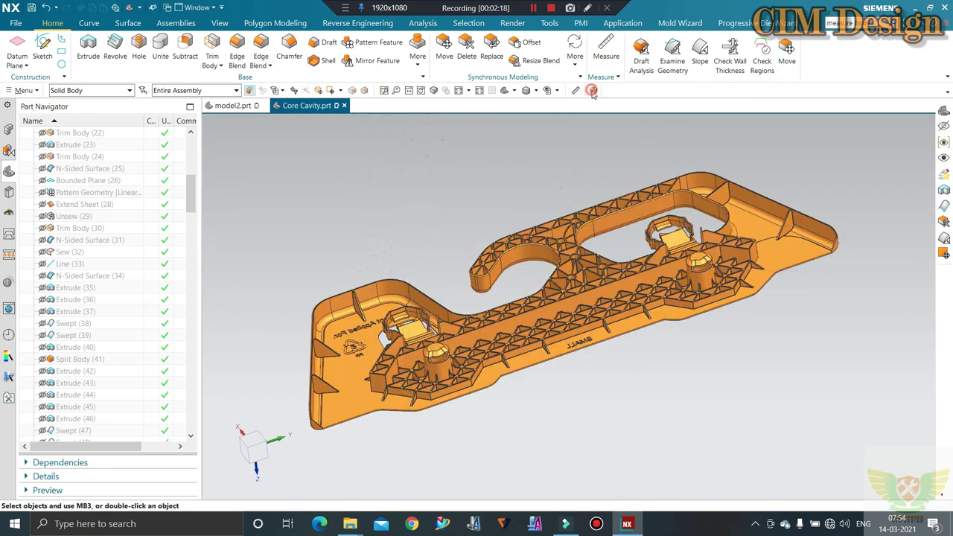
- Preview a bounding block on the bracket using the Solid Body filter, then discard it
click(130, 7)
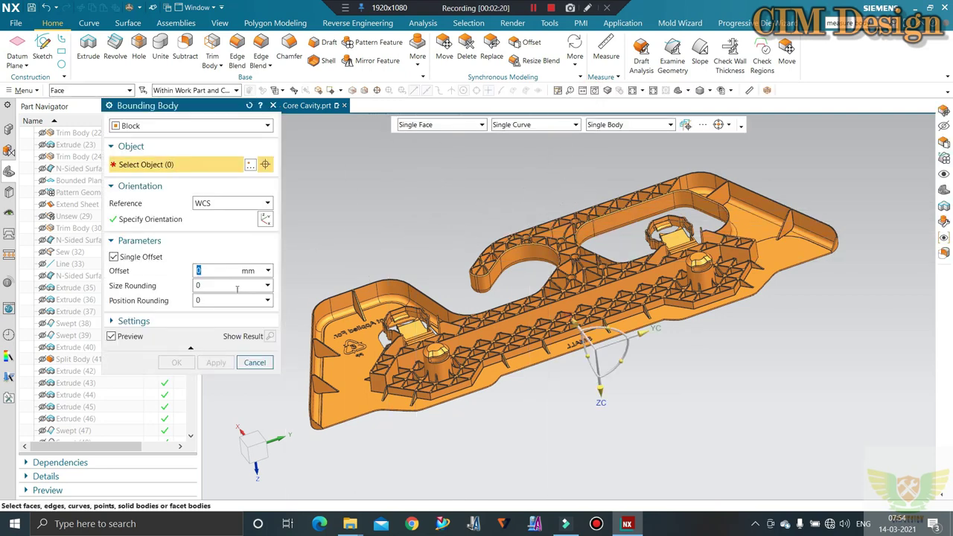
click(79, 90)
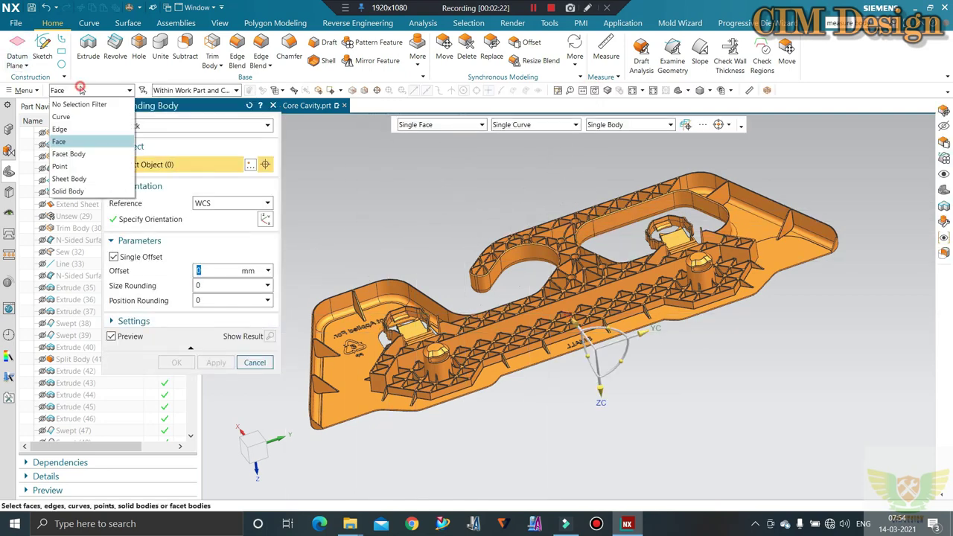
click(85, 192)
click(482, 339)
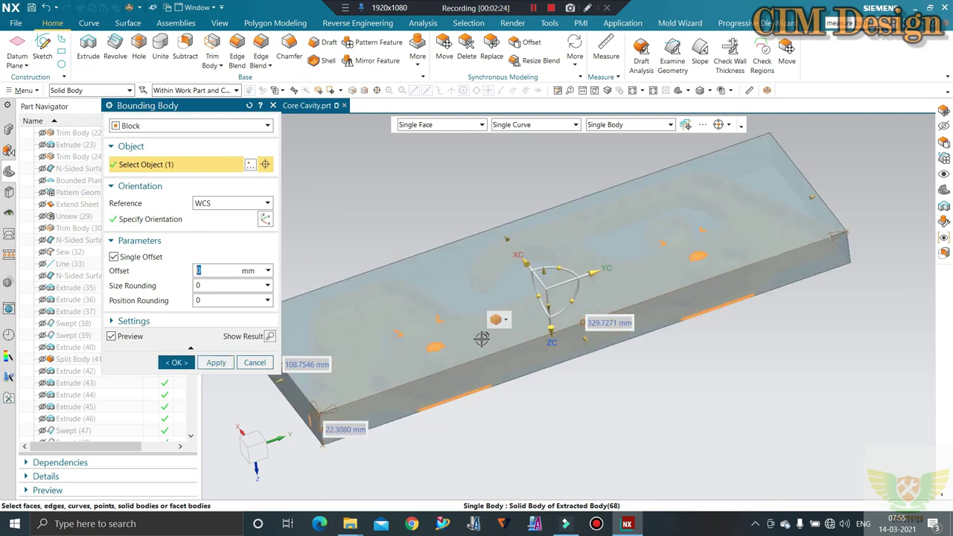
scroll(402, 358, up, 2)
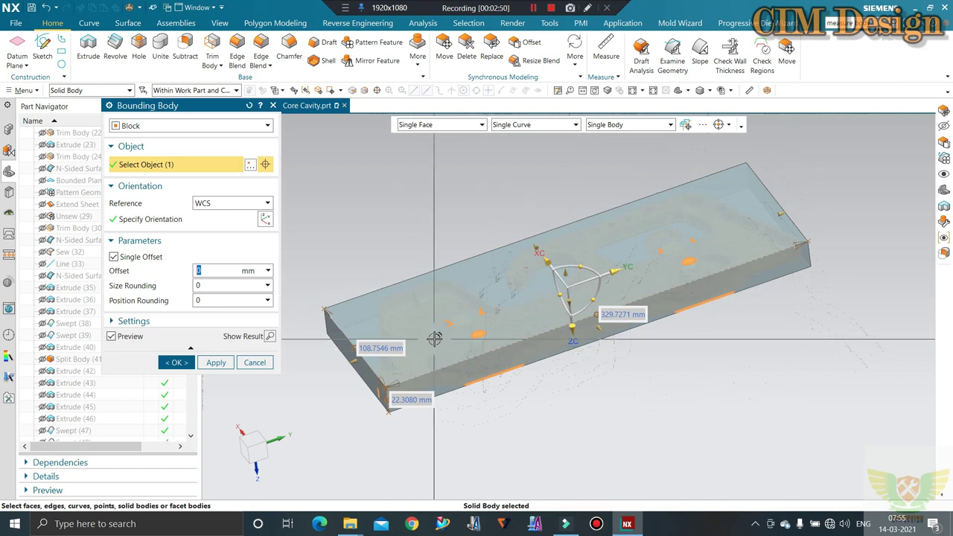
click(261, 363)
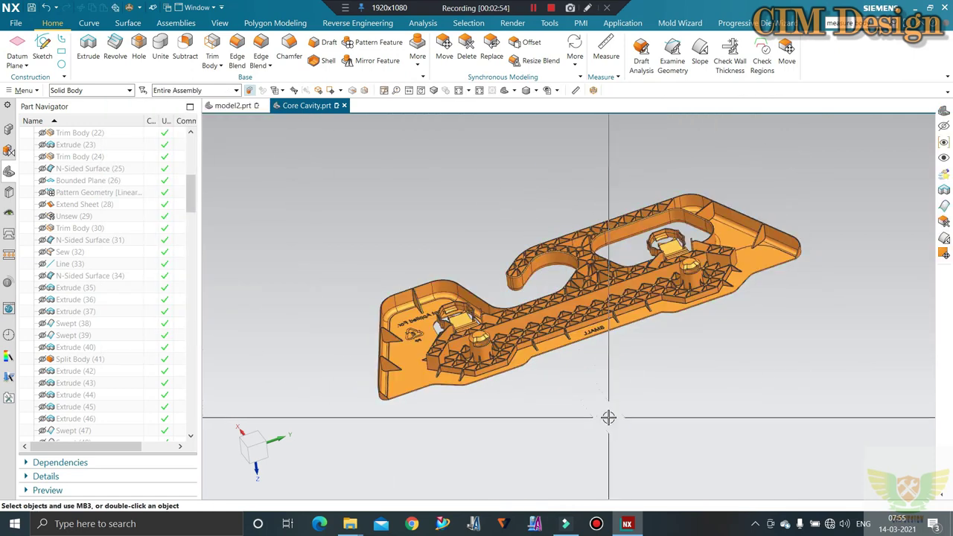
- Orbit the bracket through oblique, edge-on and low side views to inspect it
middle_drag(615, 415, 541, 340)
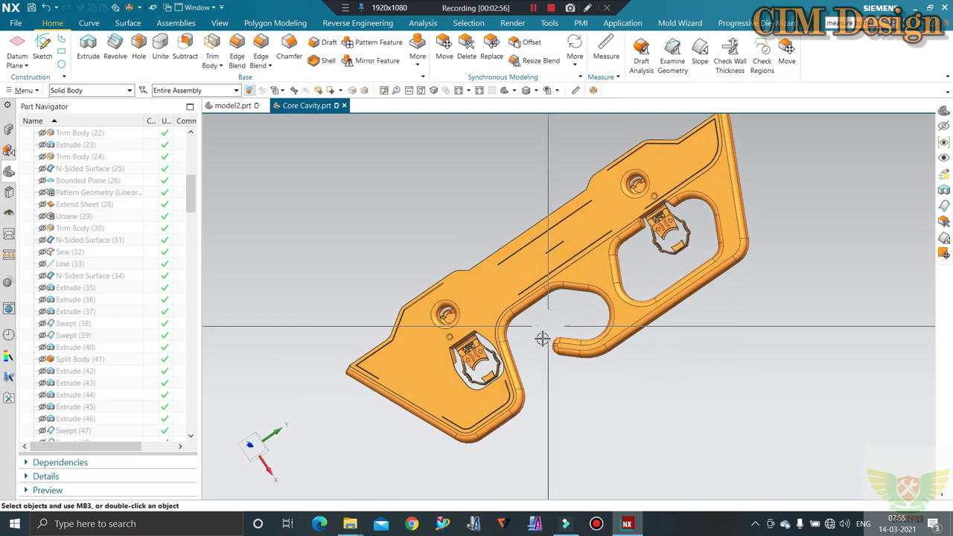
mouse_move(541, 409)
middle_down()
mouse_move(536, 370)
mouse_move(506, 398)
middle_up()
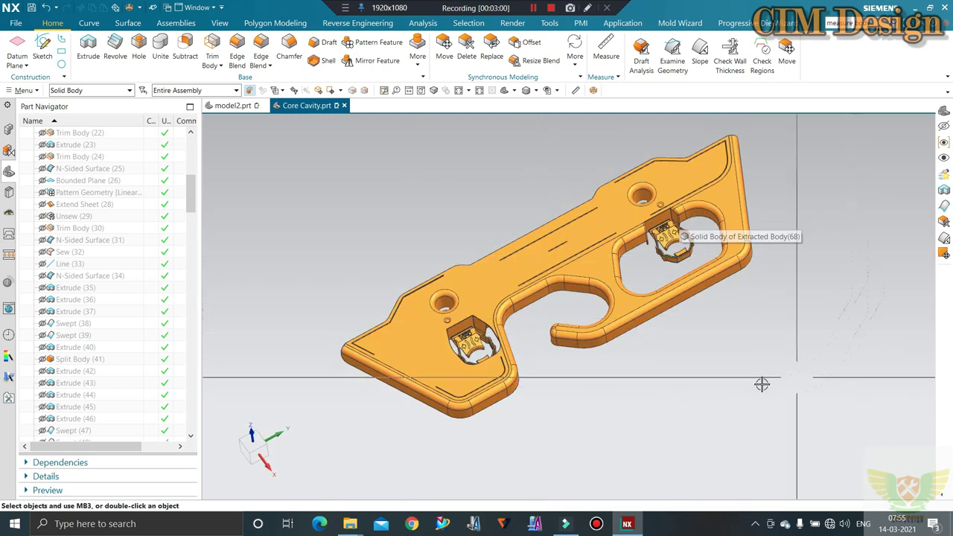
mouse_move(762, 383)
middle_down()
mouse_move(740, 348)
mouse_move(745, 377)
mouse_move(723, 360)
middle_up()
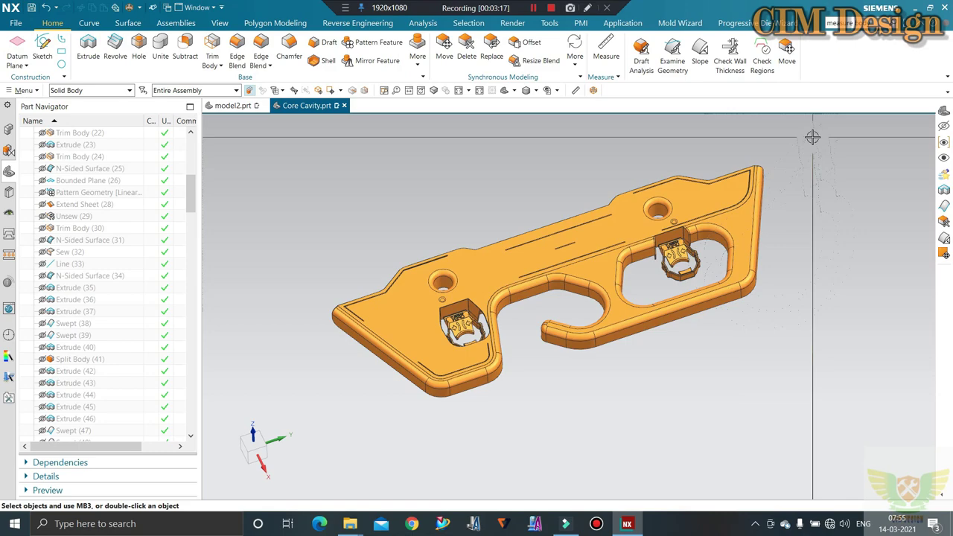
middle_drag(796, 224, 744, 270)
mouse_move(721, 204)
middle_down()
mouse_move(638, 383)
mouse_move(634, 353)
mouse_move(649, 371)
mouse_move(641, 365)
middle_up()
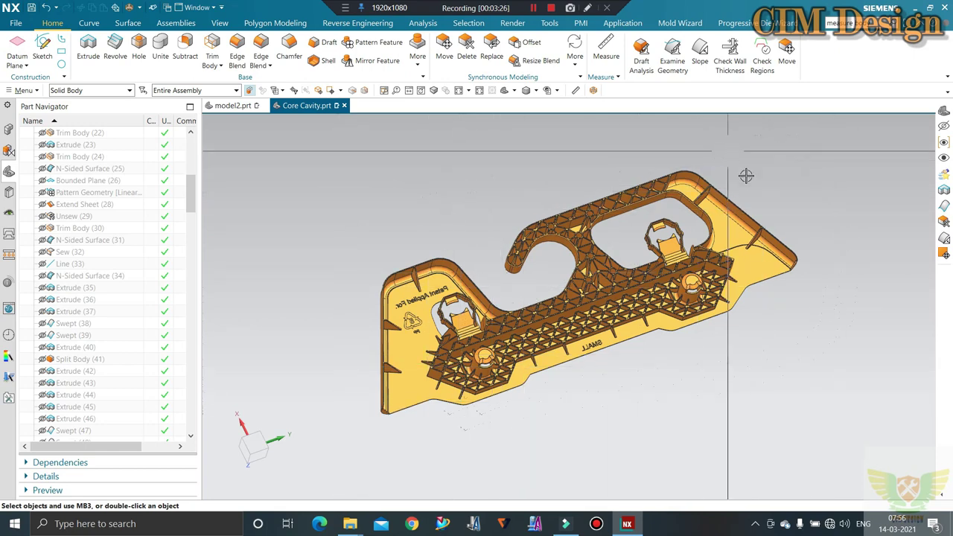
mouse_move(724, 398)
middle_down()
mouse_move(695, 336)
mouse_move(728, 387)
mouse_move(798, 326)
mouse_move(707, 364)
mouse_move(693, 383)
mouse_move(728, 377)
mouse_move(666, 204)
middle_up()
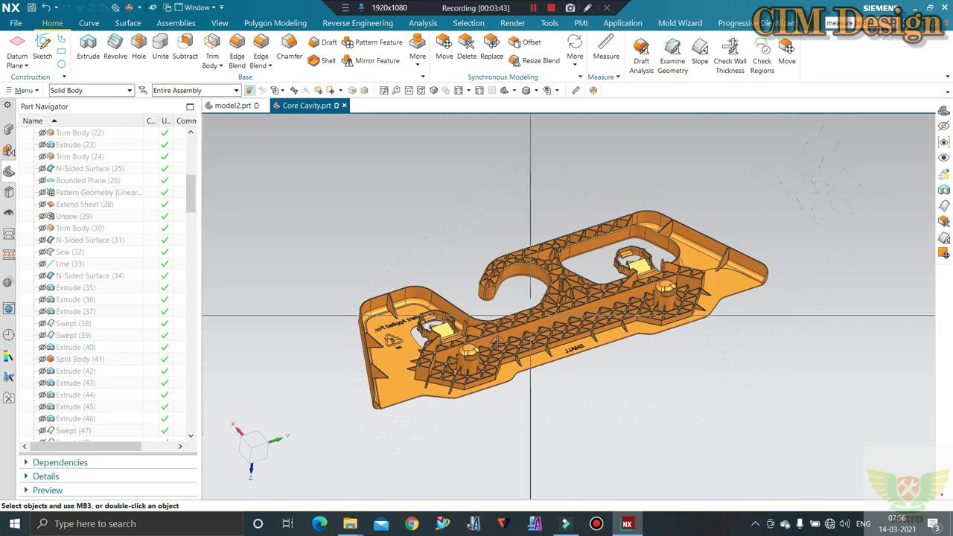
mouse_move(797, 182)
middle_down()
mouse_move(650, 309)
mouse_move(611, 234)
mouse_move(824, 341)
middle_up()
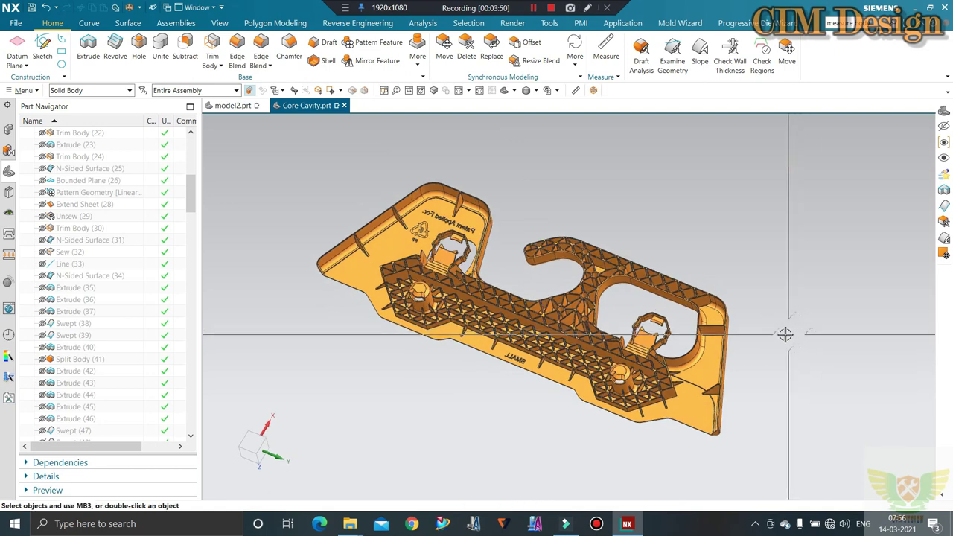
middle_drag(490, 395, 533, 382)
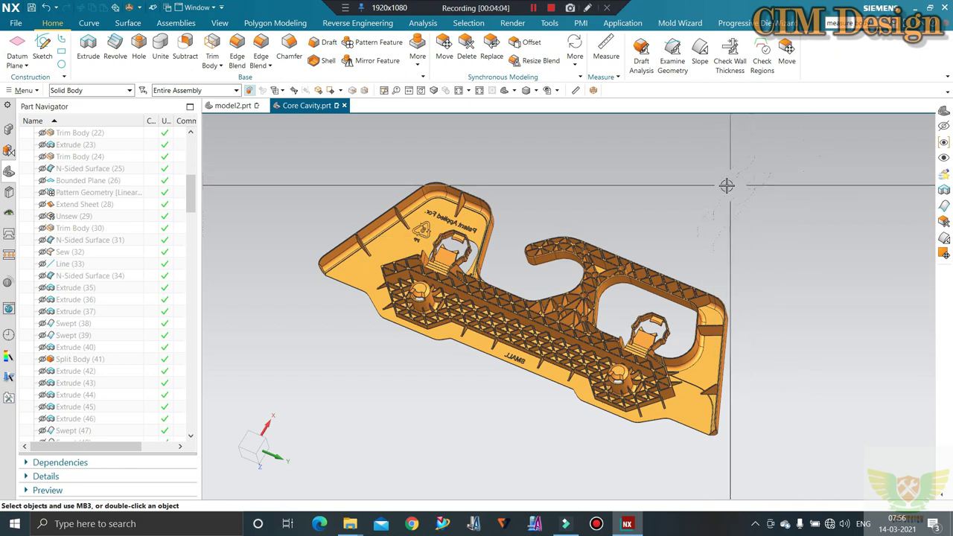
middle_drag(671, 230, 710, 207)
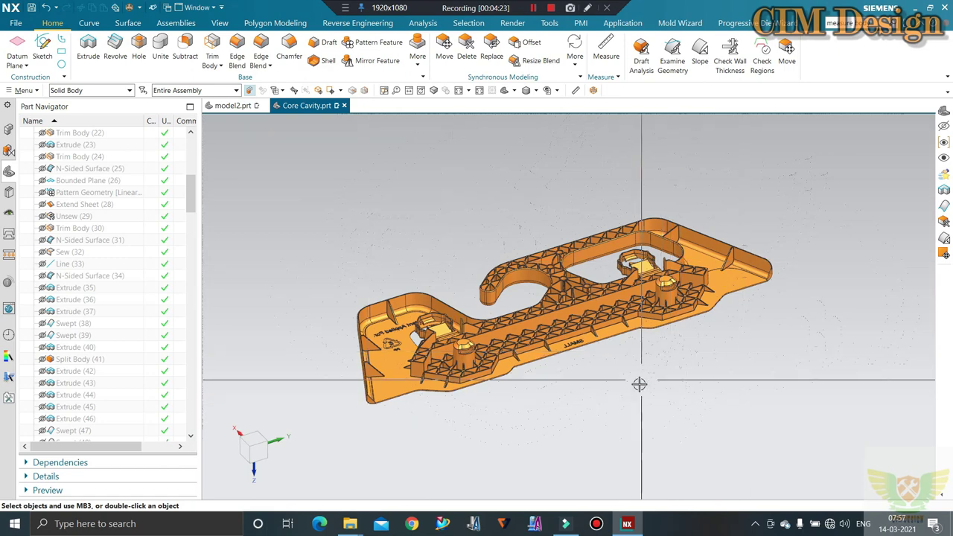
mouse_move(638, 383)
middle_down()
mouse_move(610, 332)
mouse_move(602, 197)
mouse_move(534, 196)
middle_up()
- Snap to the standard Home view, zoom, and orbit to show the patterned face
key(Home)
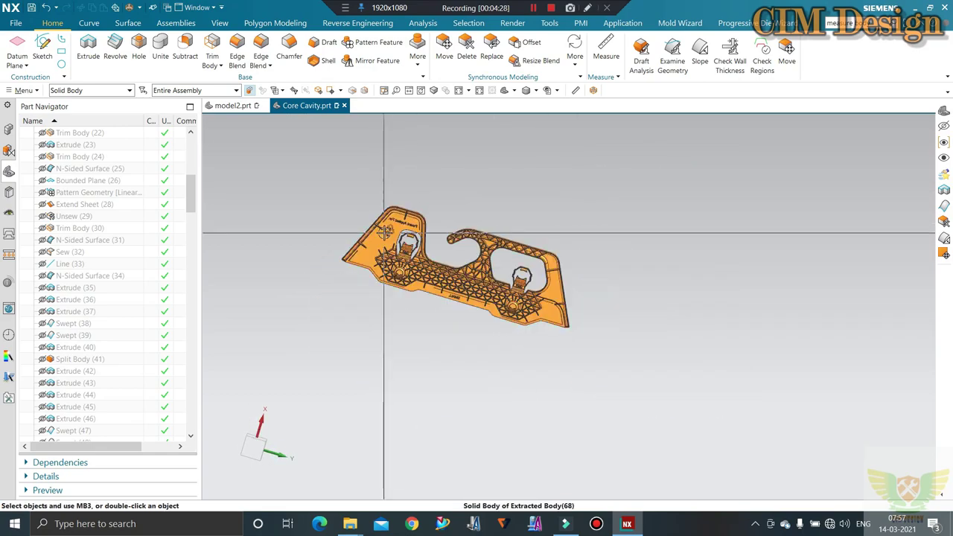
scroll(385, 235, up, 3)
scroll(389, 239, up, 2)
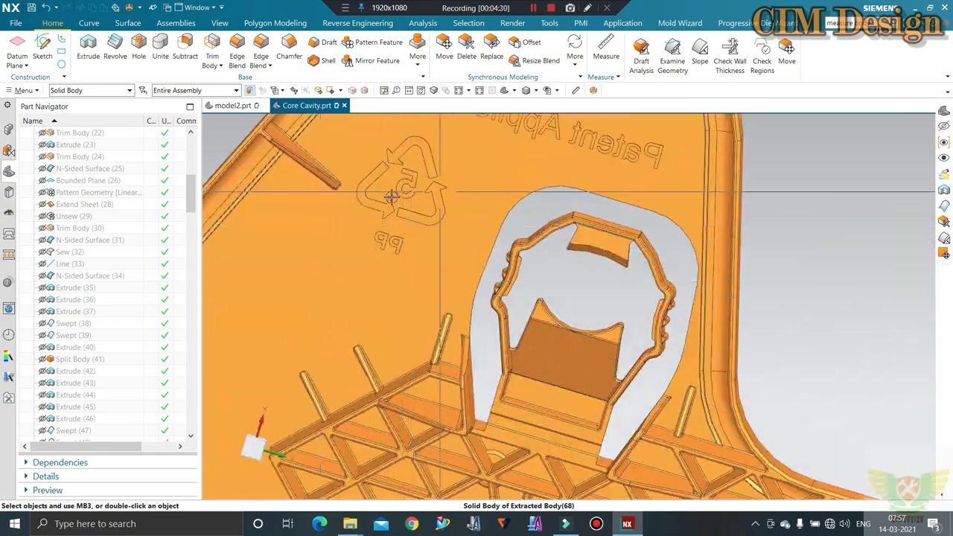
scroll(473, 218, down, 4)
scroll(384, 316, up, 3)
scroll(402, 298, up, 2)
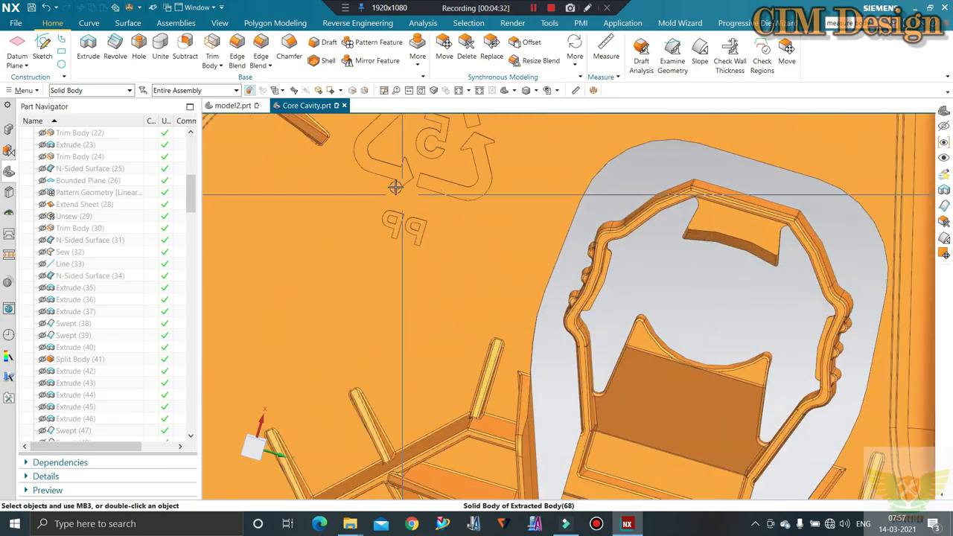
scroll(414, 287, up, 2)
scroll(415, 213, down, 2)
scroll(405, 234, down, 2)
scroll(494, 189, down, 1)
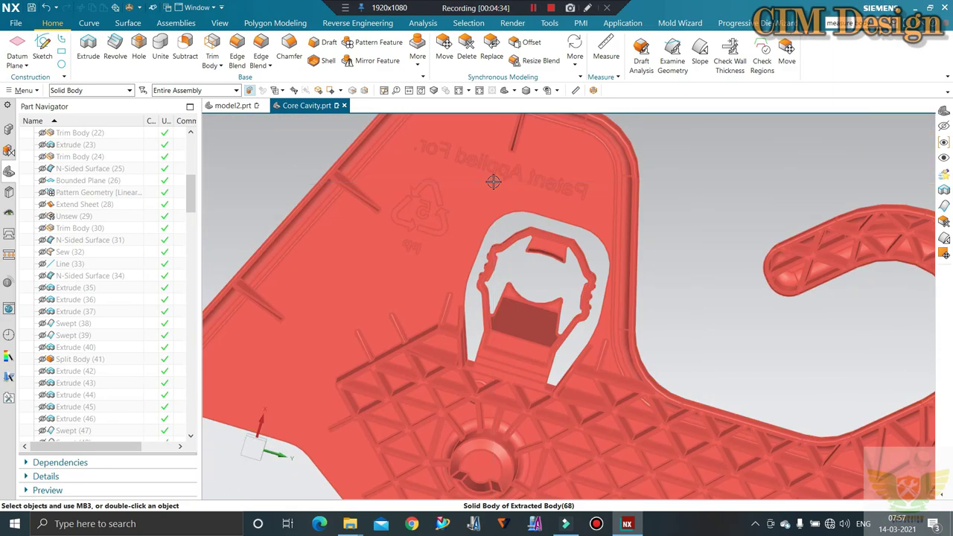
scroll(409, 234, down, 1)
scroll(410, 216, down, 1)
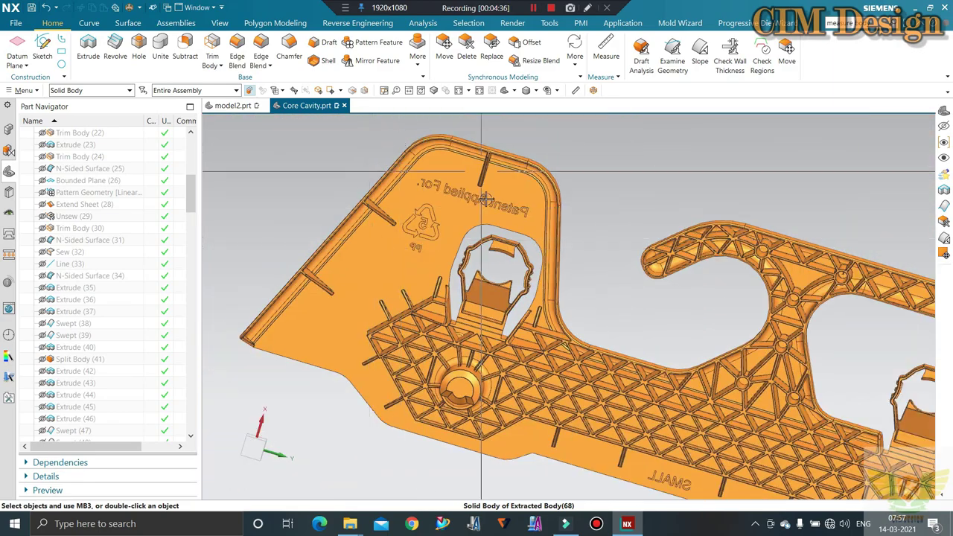
scroll(408, 194, down, 1)
scroll(408, 172, down, 1)
middle_drag(408, 172, 426, 250)
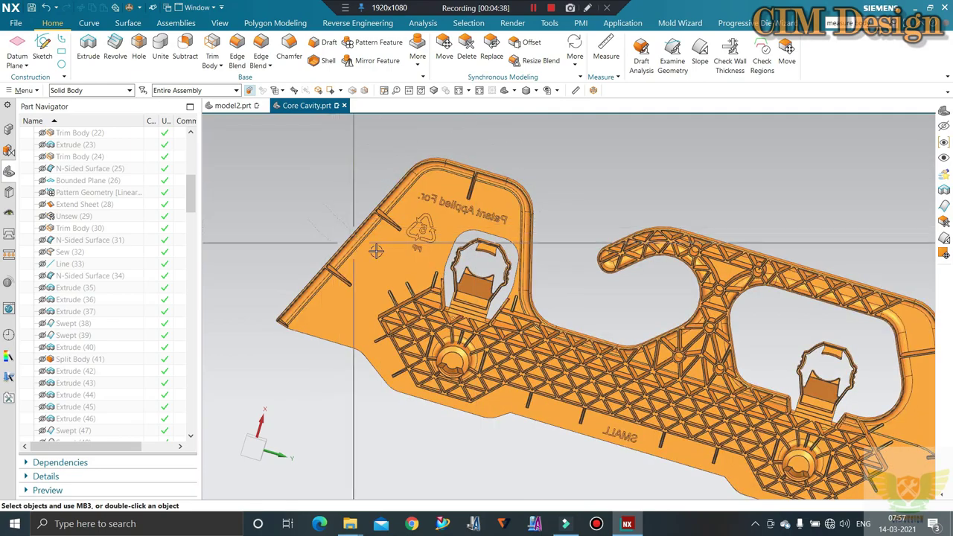
scroll(426, 250, up, 1)
scroll(432, 254, up, 1)
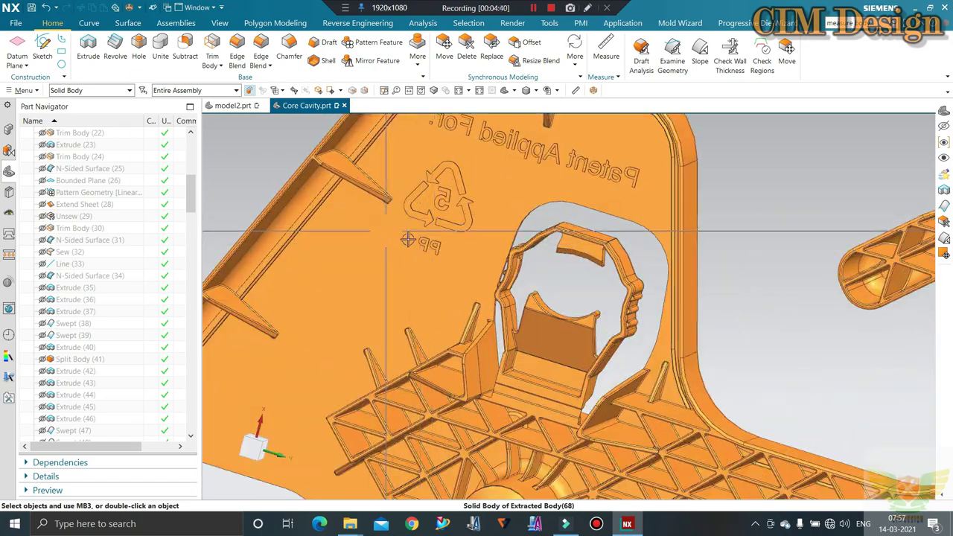
scroll(440, 261, up, 1)
scroll(445, 265, up, 1)
scroll(445, 264, down, 3)
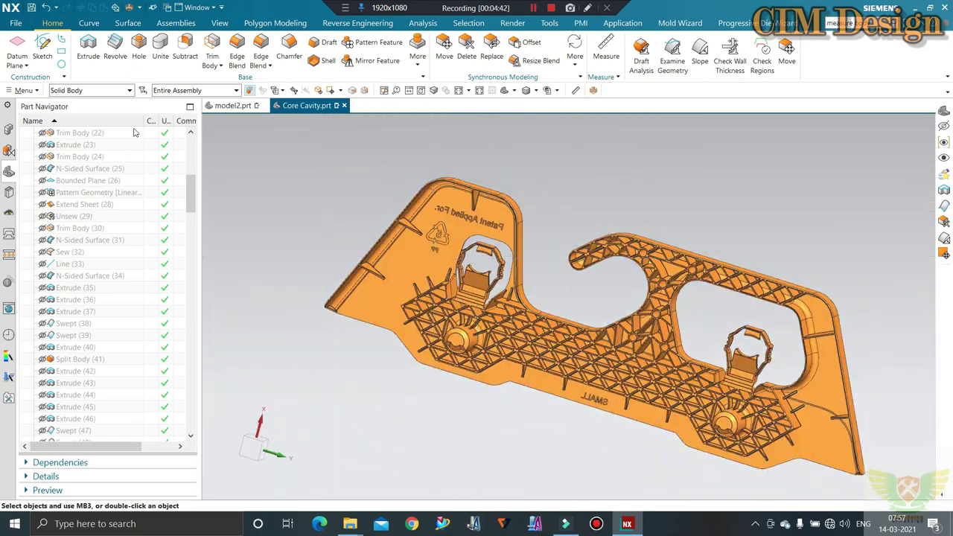
- Start a Text curve on the bracket and set its font to Modern
click(90, 25)
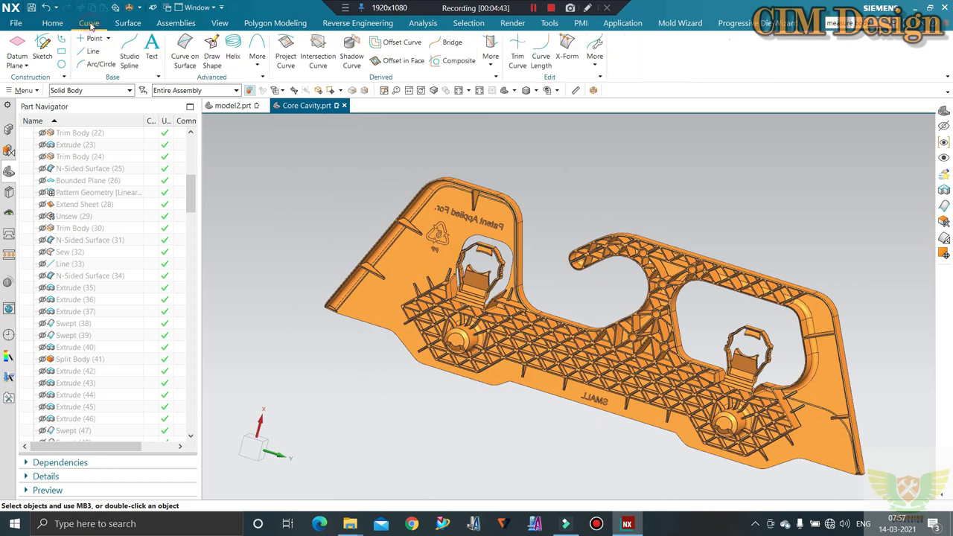
click(152, 48)
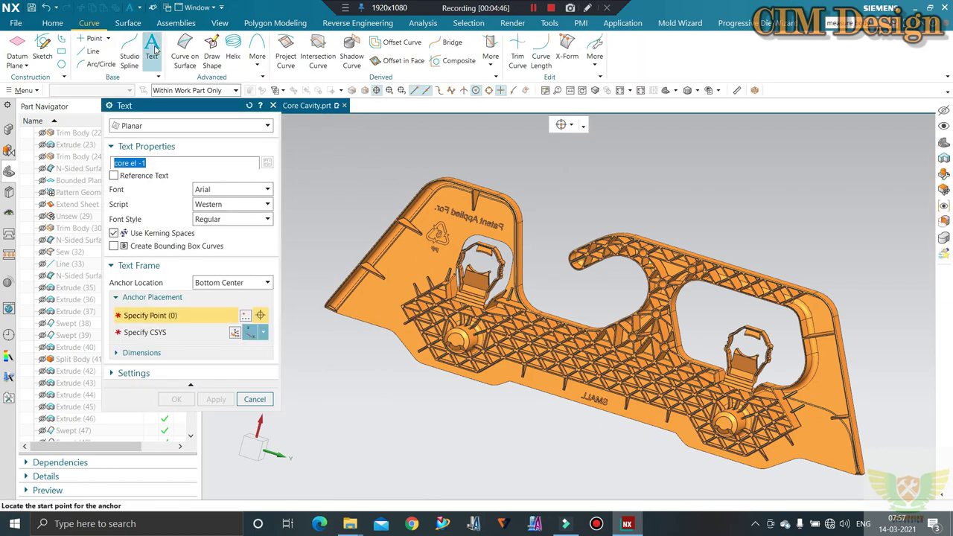
click(219, 205)
click(220, 192)
click(219, 192)
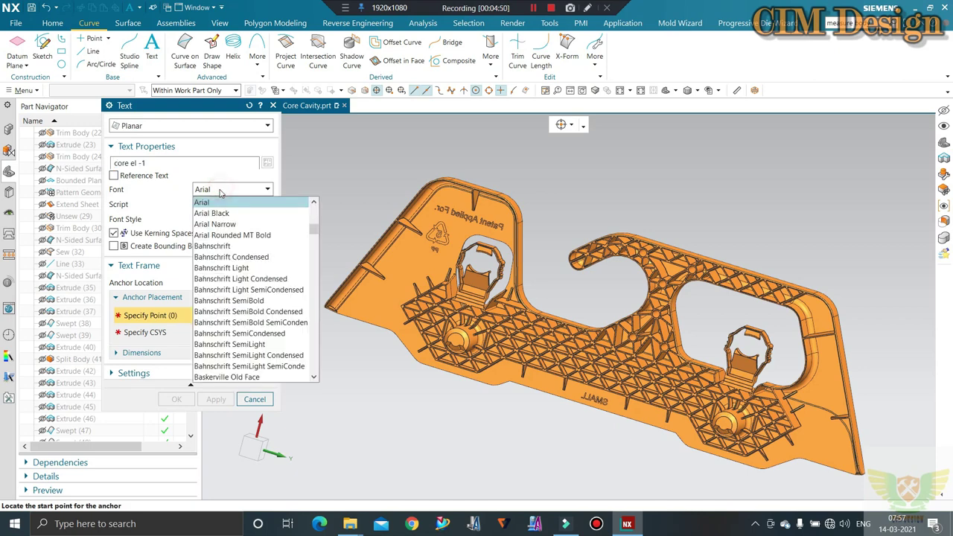
scroll(241, 300, down, 3)
scroll(241, 300, down, 3)
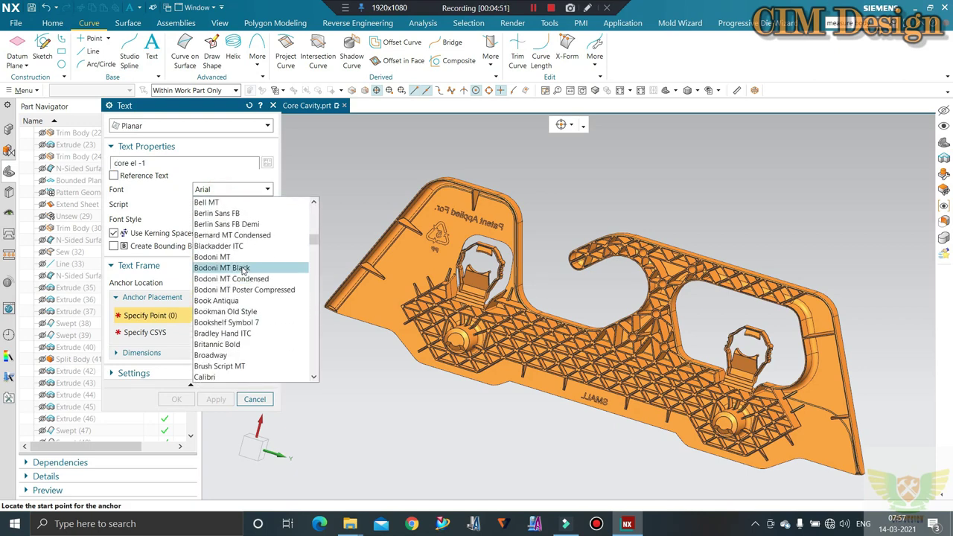
key(m)
scroll(255, 345, down, 1)
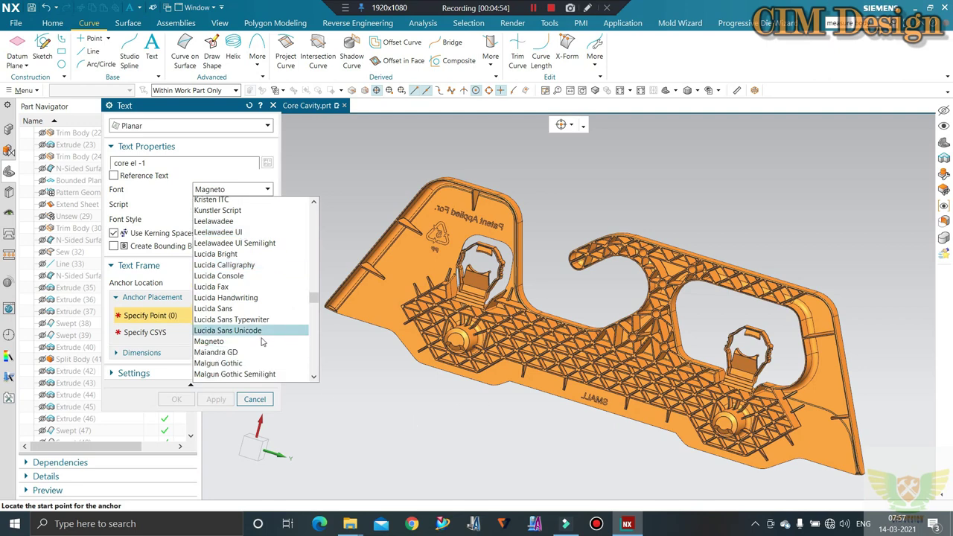
scroll(256, 344, down, 1)
scroll(255, 345, down, 1)
scroll(256, 345, down, 1)
scroll(256, 345, down, 1)
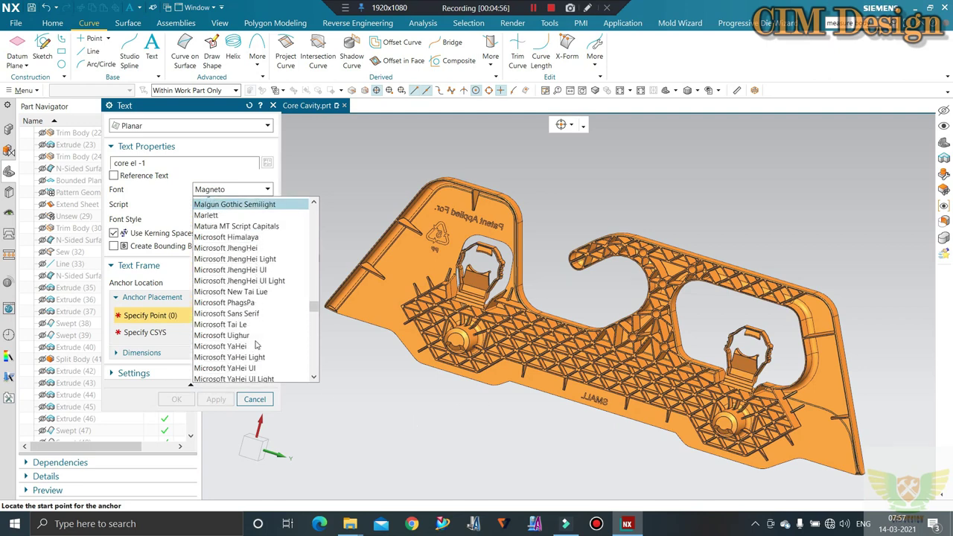
scroll(254, 345, down, 1)
scroll(249, 345, down, 1)
scroll(246, 345, down, 1)
click(245, 345)
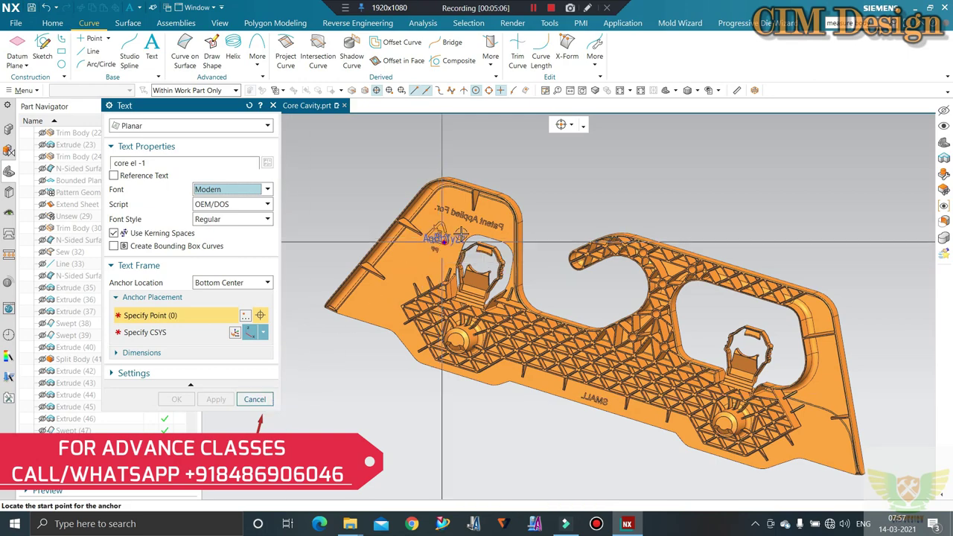
- Inspect the 'core el -1' Modern text preview, then cancel without adding it
scroll(447, 239, up, 3)
scroll(514, 242, up, 2)
scroll(613, 287, down, 2)
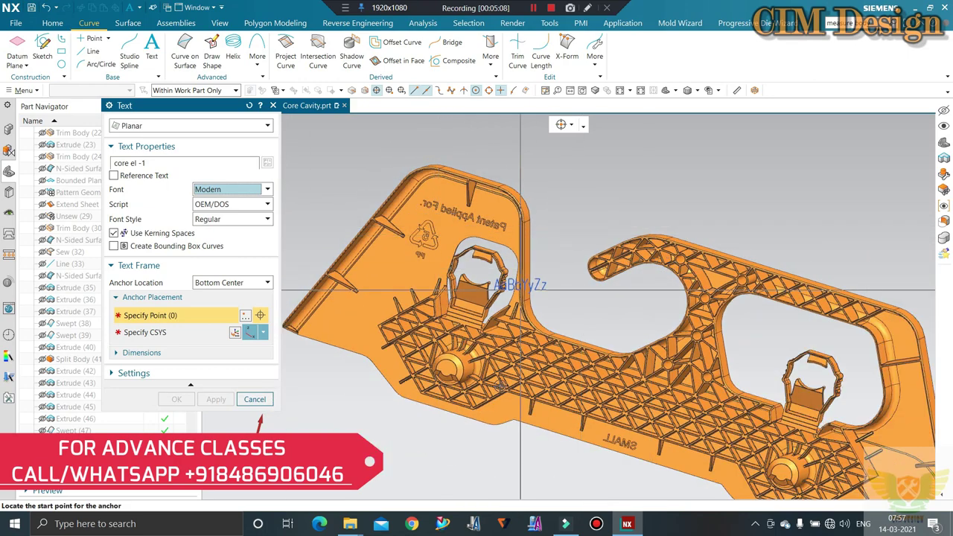
scroll(626, 433, up, 2)
scroll(588, 373, up, 2)
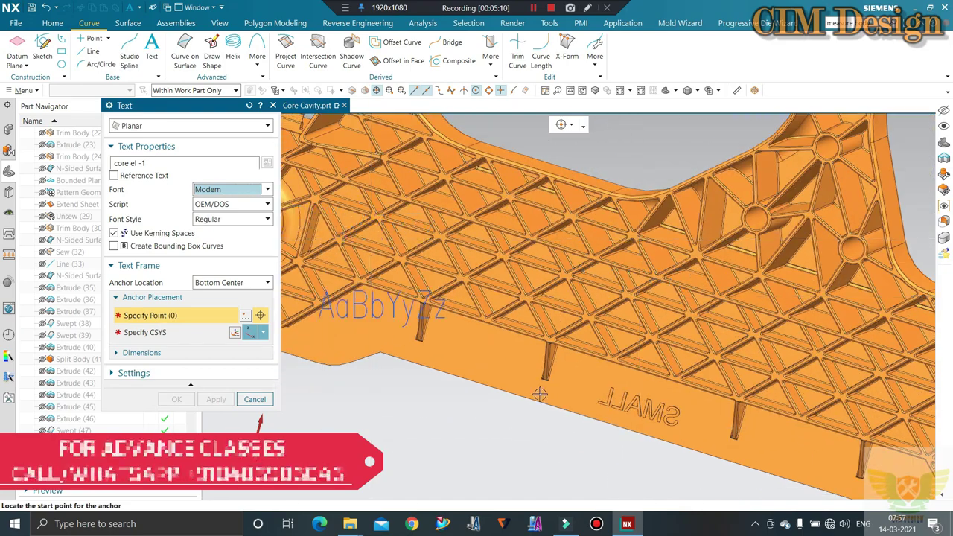
mouse_move(580, 362)
middle_down()
mouse_move(650, 337)
mouse_move(286, 381)
middle_up()
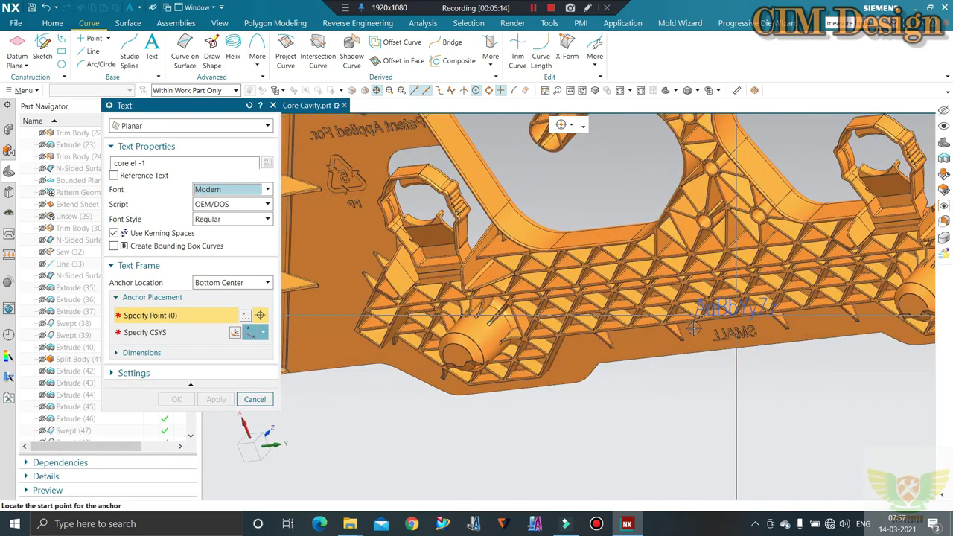
click(255, 399)
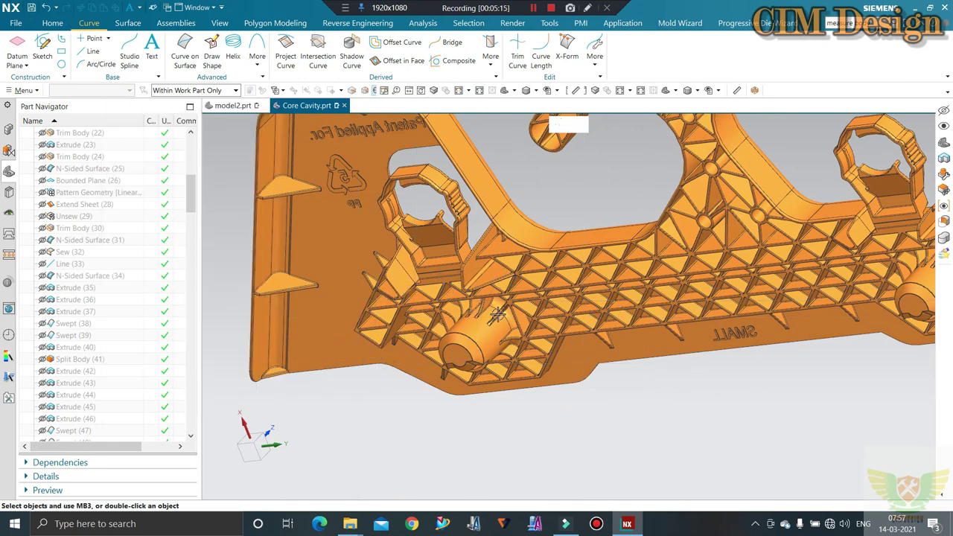
scroll(497, 316, up, 3)
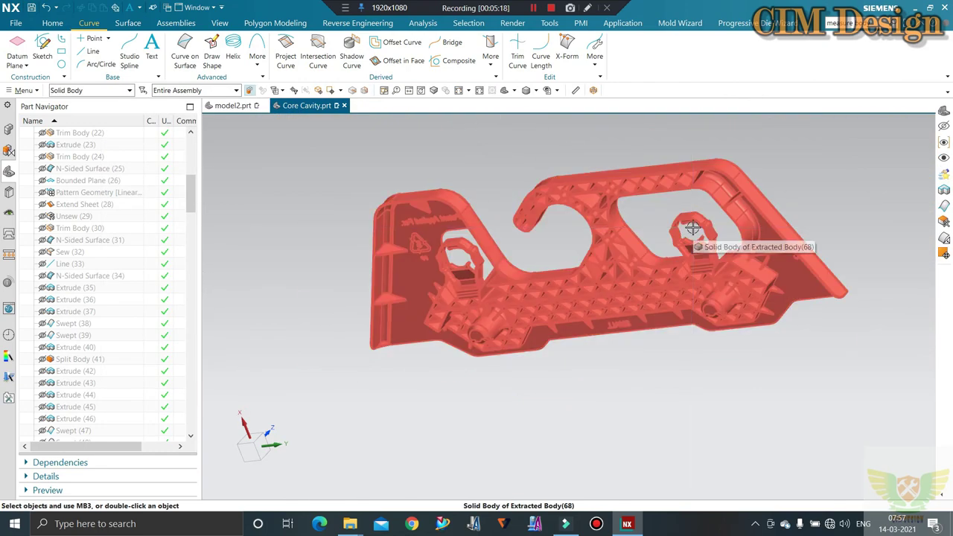
mouse_move(778, 169)
middle_down()
mouse_move(723, 176)
mouse_move(713, 168)
mouse_move(742, 164)
mouse_move(721, 187)
mouse_move(602, 238)
middle_up()
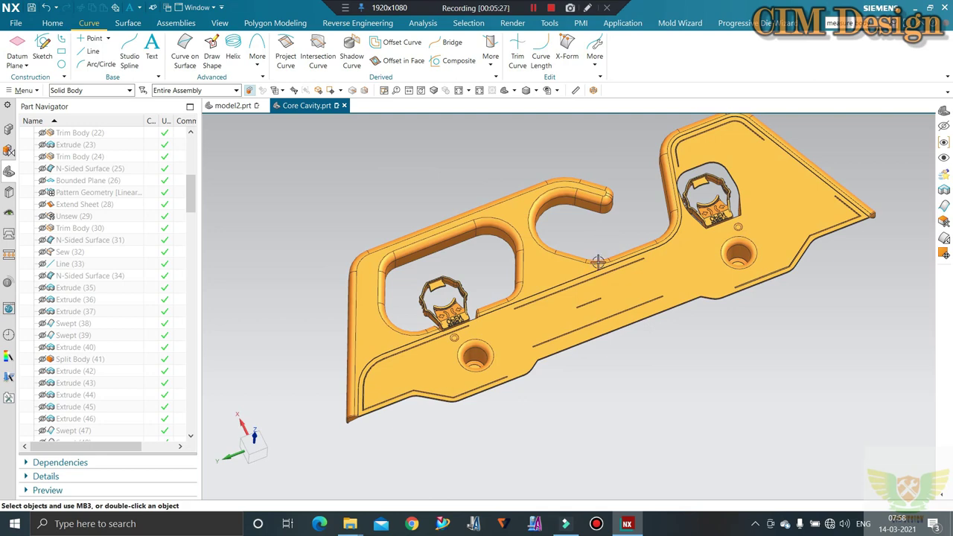
mouse_move(512, 297)
middle_down()
mouse_move(494, 239)
mouse_move(507, 274)
mouse_move(556, 189)
middle_up()
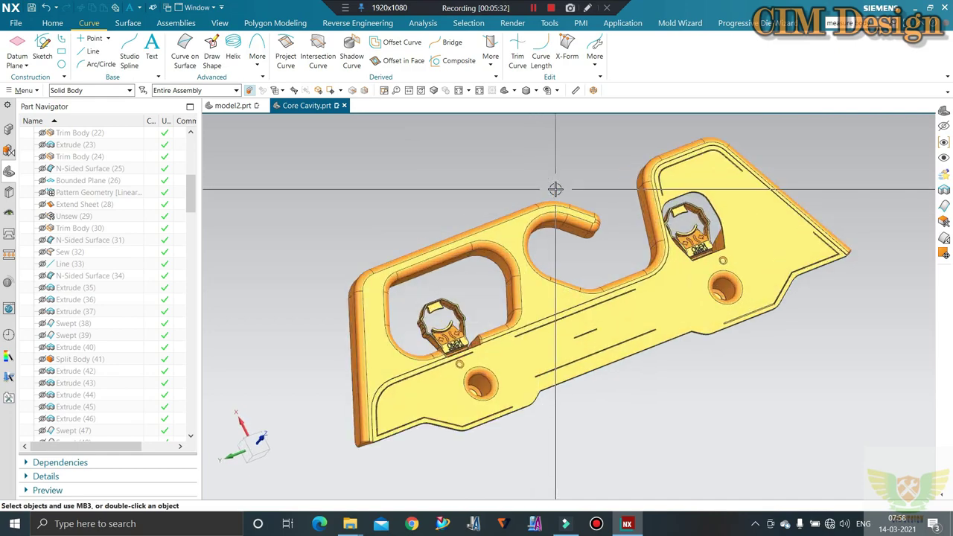
mouse_move(494, 208)
middle_down()
mouse_move(488, 142)
mouse_move(484, 172)
middle_up()
scroll(480, 283, down, 2)
scroll(481, 284, down, 2)
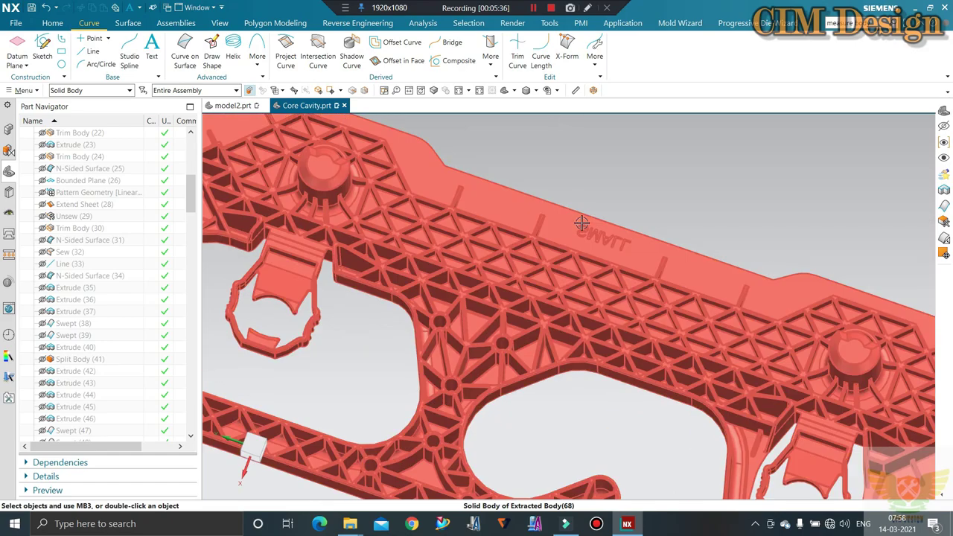
scroll(481, 283, up, 3)
mouse_move(480, 283)
middle_down()
mouse_move(476, 219)
mouse_move(490, 278)
mouse_move(542, 282)
middle_up()
scroll(537, 331, up, 2)
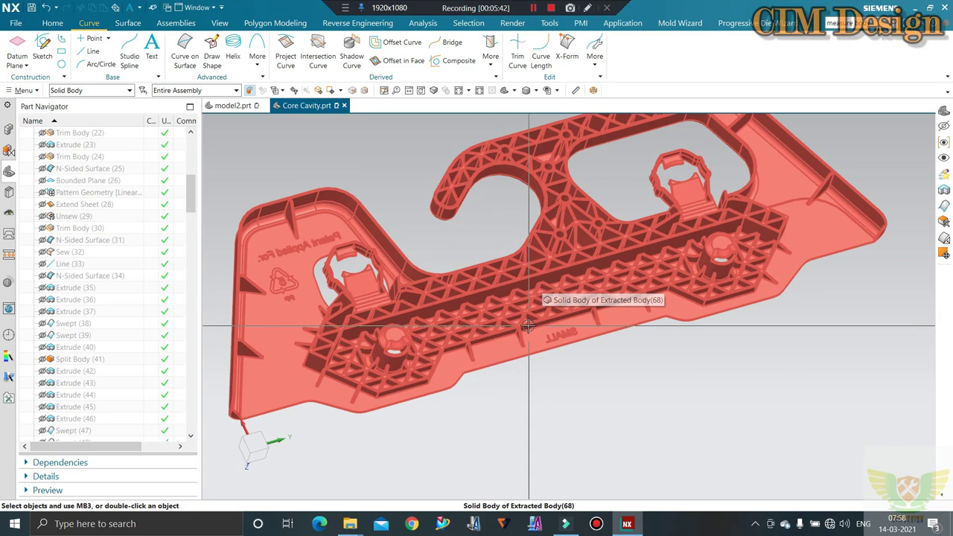
scroll(600, 337, up, 1)
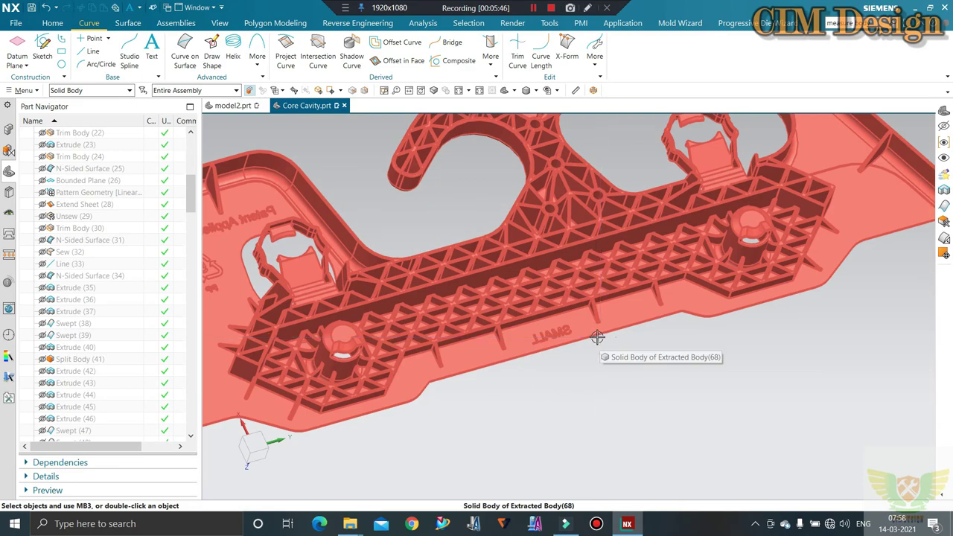
scroll(598, 338, down, 2)
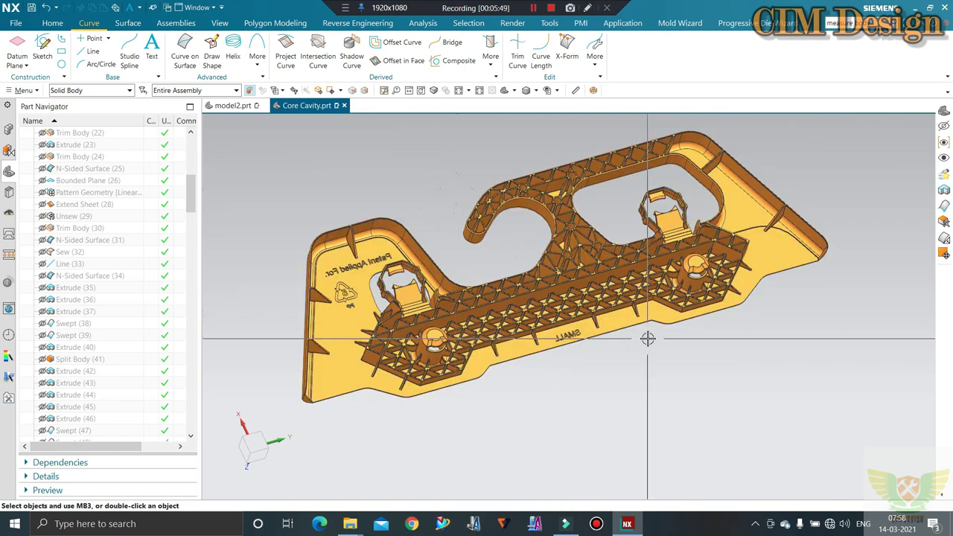
mouse_move(628, 395)
middle_down()
mouse_move(596, 388)
mouse_move(472, 246)
mouse_move(486, 354)
mouse_move(450, 301)
middle_up()
scroll(449, 300, up, 1)
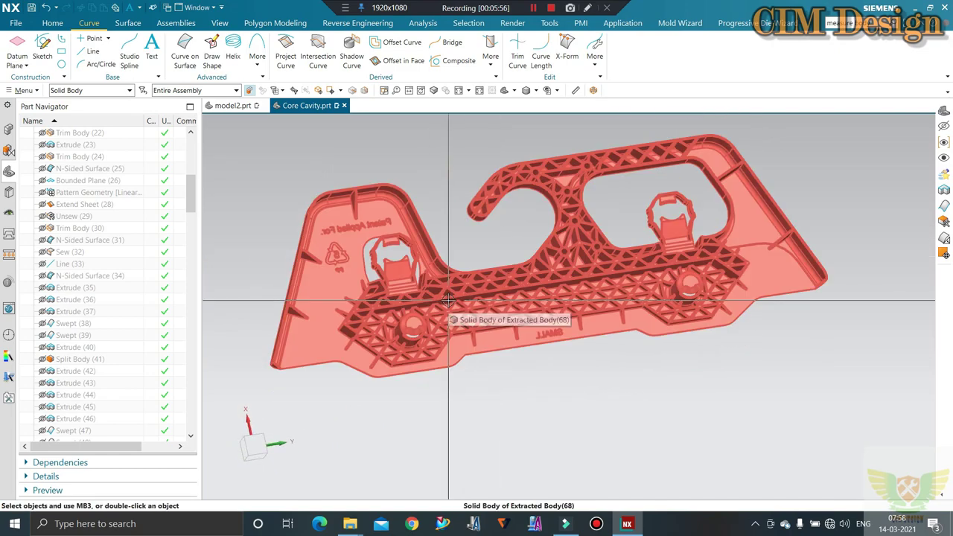
click(501, 277)
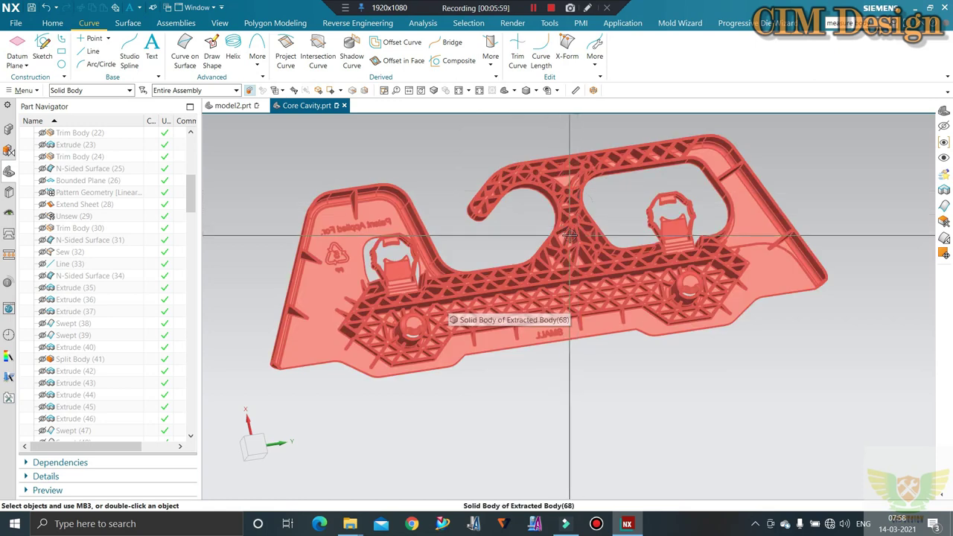
click(487, 261)
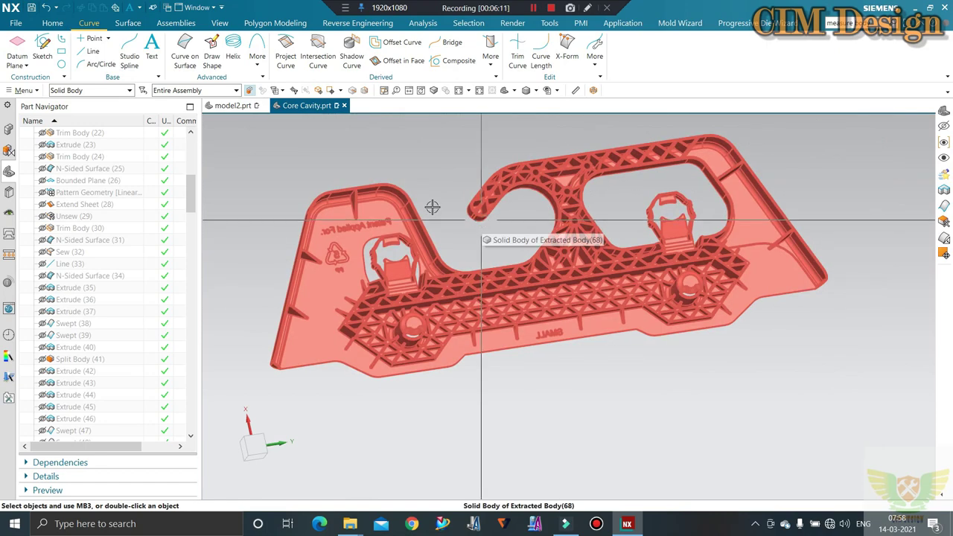
middle_drag(589, 451, 522, 374)
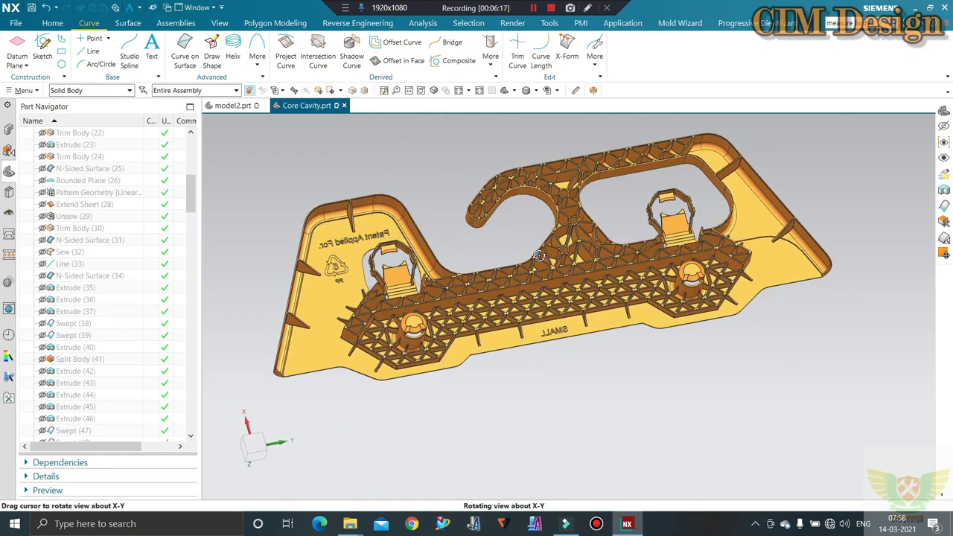
- Rotate to a flatter top-down view and zoom into the recycling symbol
middle_drag(523, 374, 334, 278)
scroll(335, 277, down, 5)
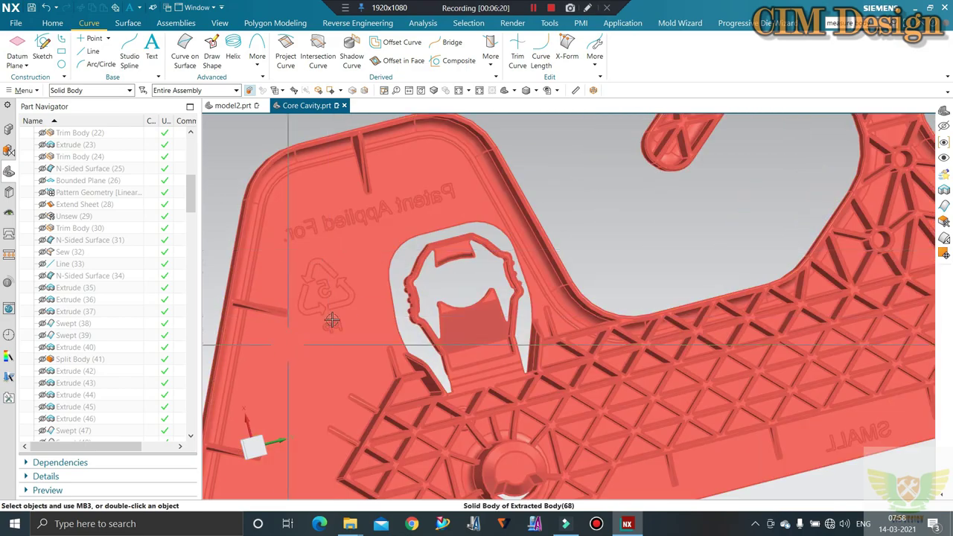
scroll(332, 321, up, 2)
scroll(343, 306, down, 3)
scroll(350, 224, up, 1)
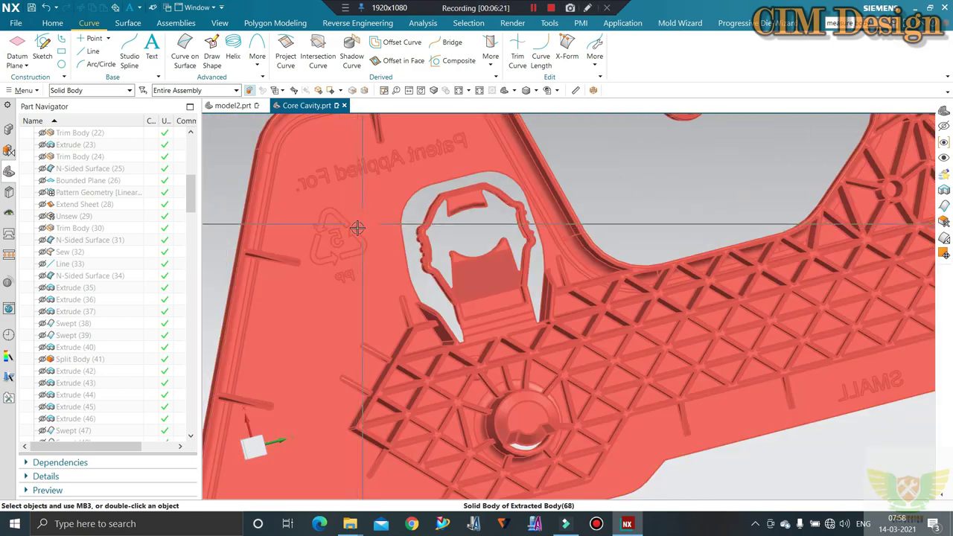
scroll(358, 228, up, 1)
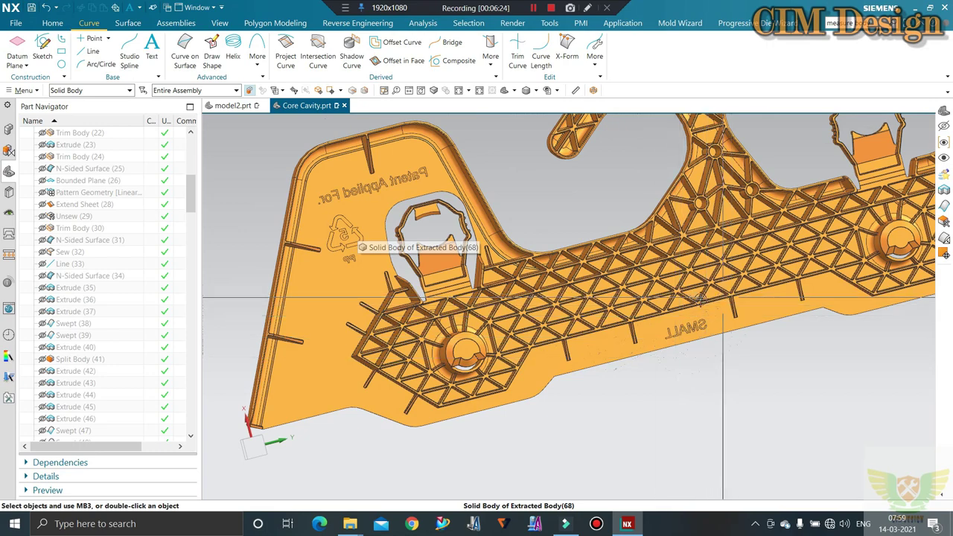
scroll(700, 298, up, 2)
scroll(521, 217, down, 1)
scroll(503, 215, down, 2)
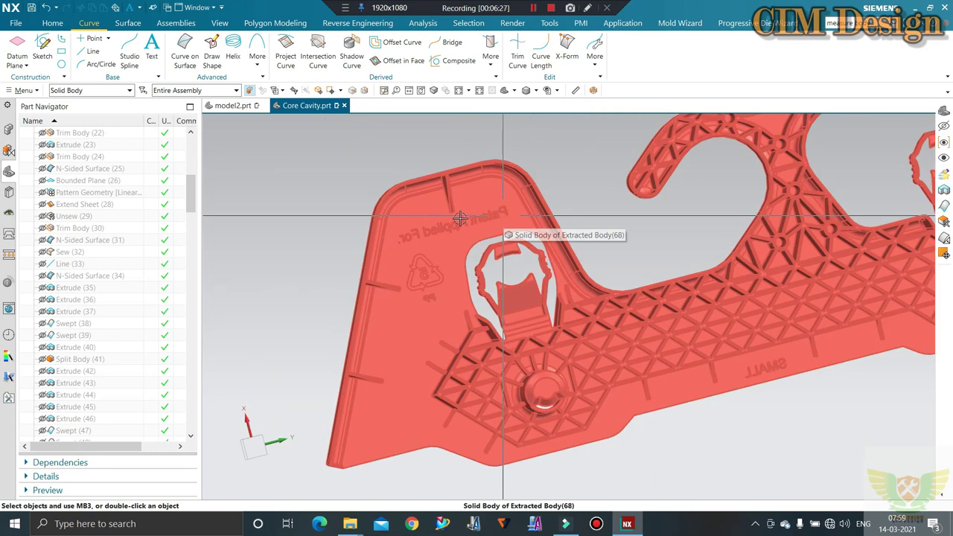
scroll(460, 217, up, 3)
- Orbit the bracket to inspect its flat top face and return to the Home tab
mouse_move(459, 217)
middle_down()
mouse_move(680, 218)
mouse_move(472, 345)
middle_up()
scroll(472, 345, down, 2)
scroll(569, 368, up, 1)
scroll(693, 189, down, 1)
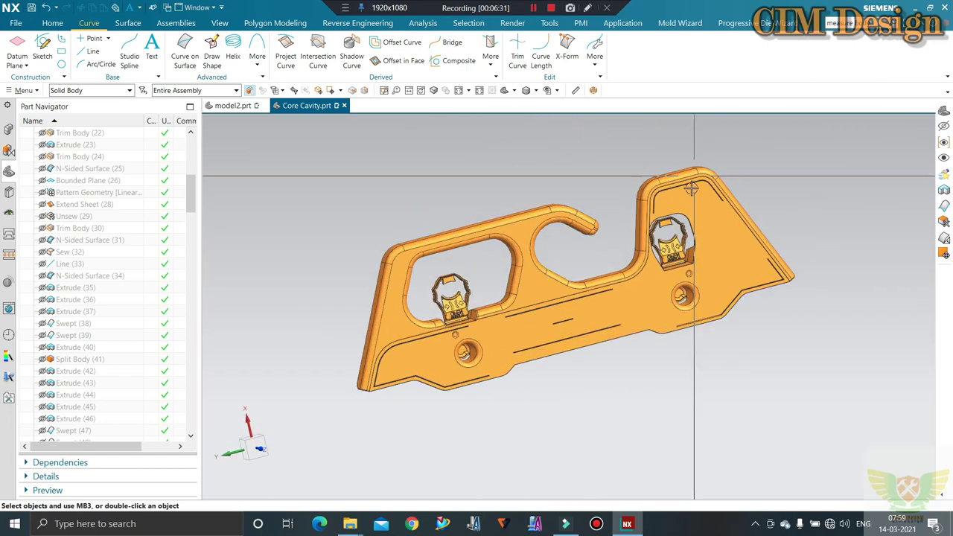
middle_drag(693, 189, 683, 199)
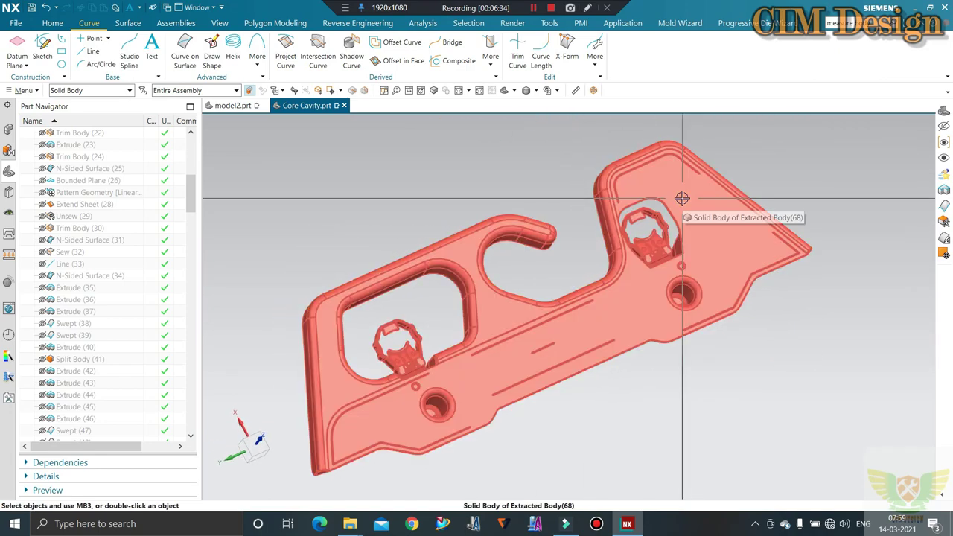
scroll(579, 266, up, 2)
middle_drag(578, 266, 585, 283)
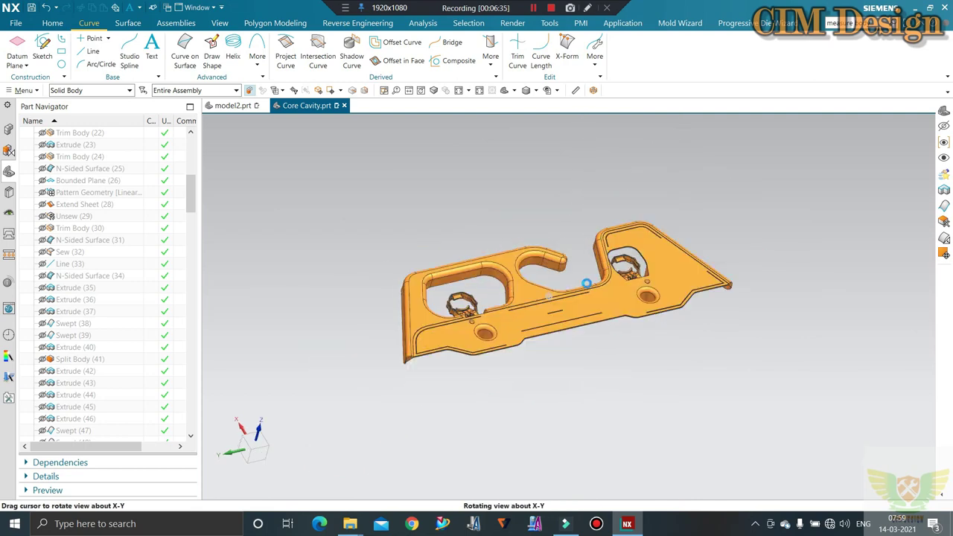
click(49, 23)
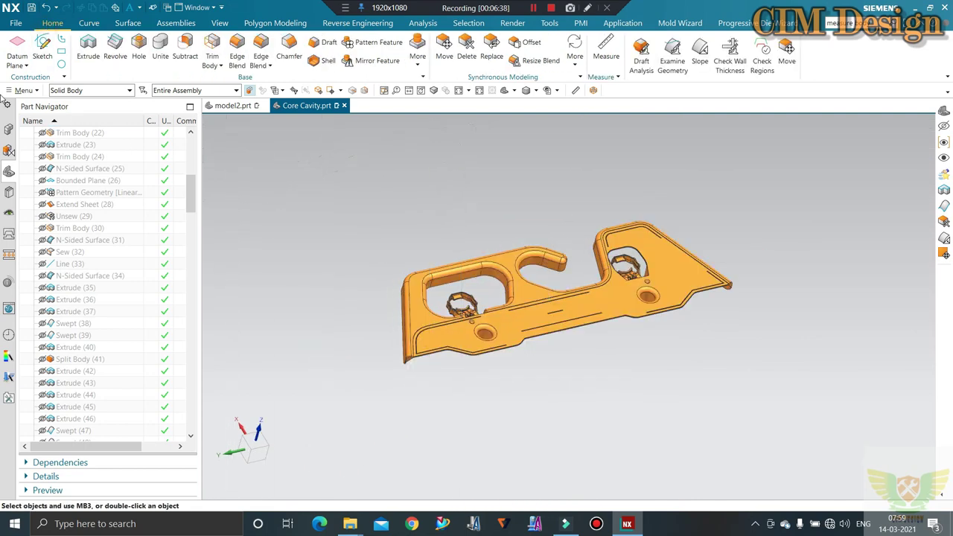
click(26, 89)
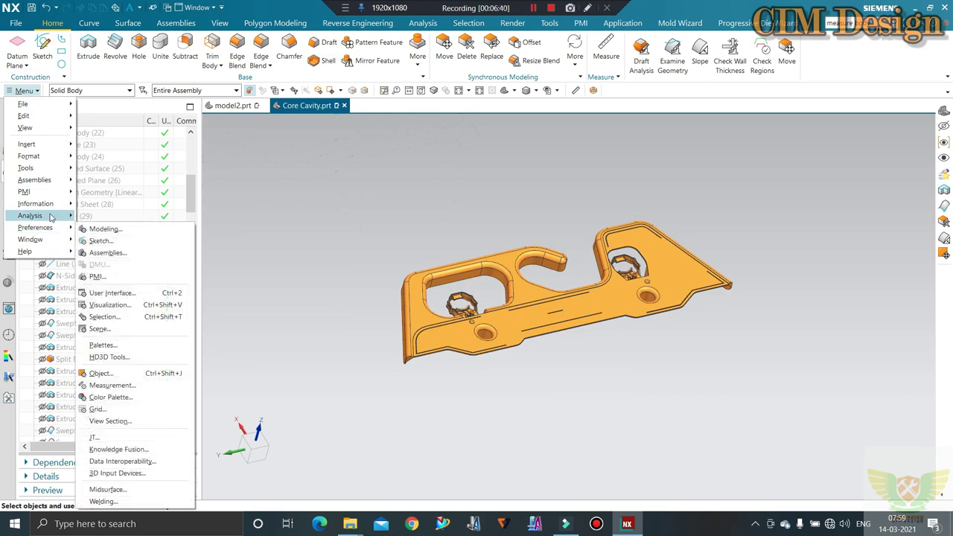
mouse_move(30, 215)
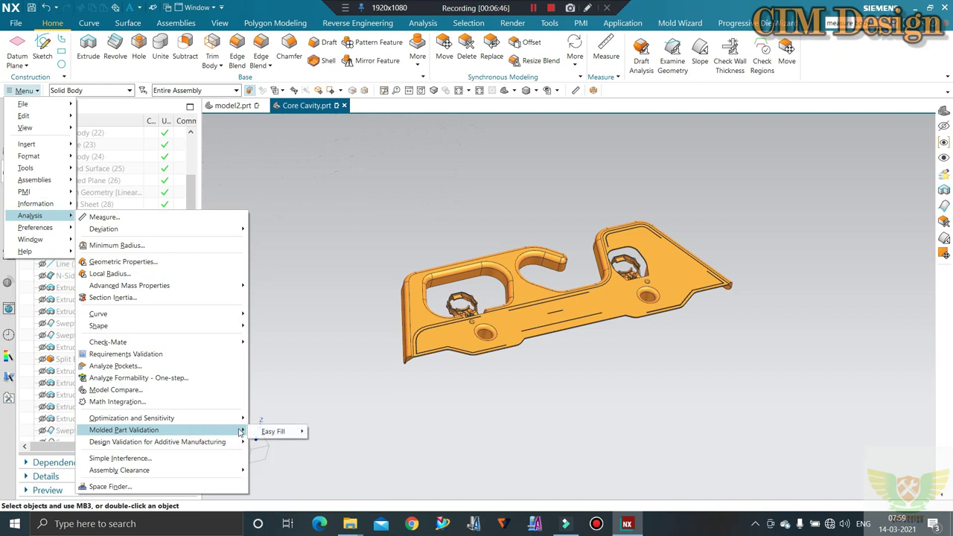
mouse_move(124, 431)
click(472, 199)
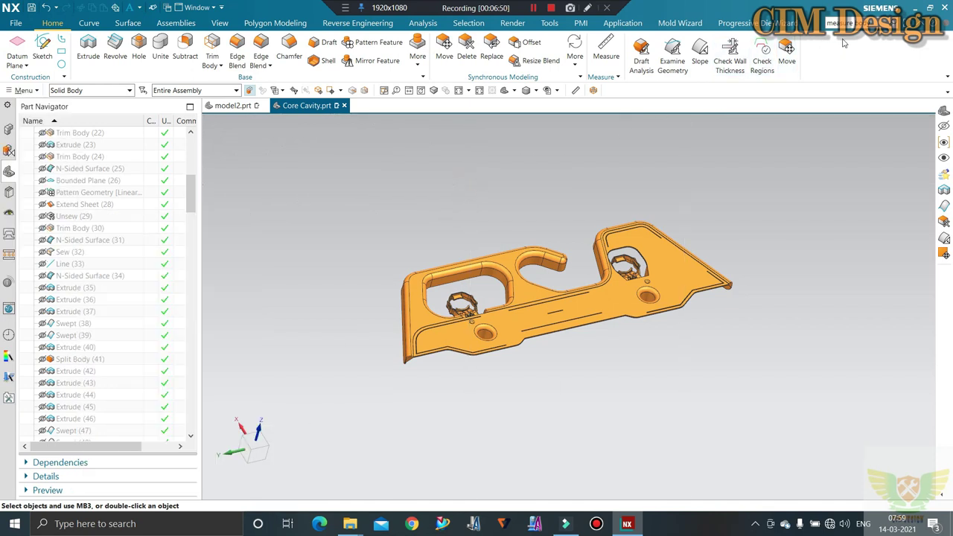
click(730, 53)
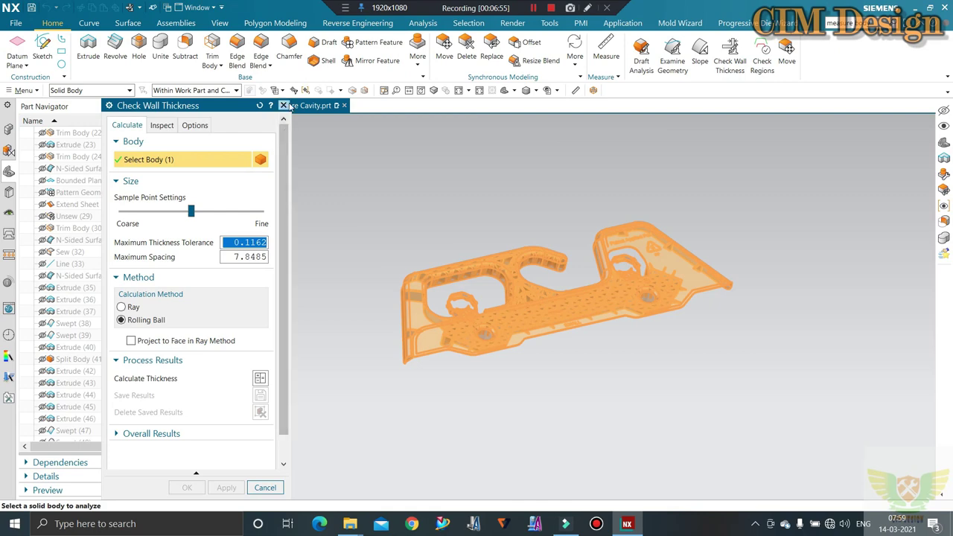
click(284, 106)
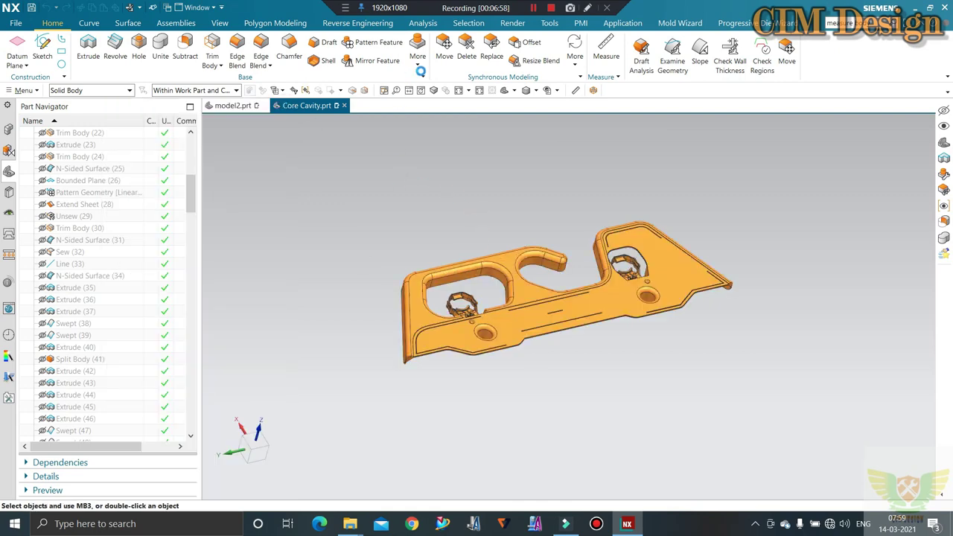
- Assign Polypropylene from Library Materials to the bracket body via Tools > Assign Materials
click(426, 23)
click(550, 23)
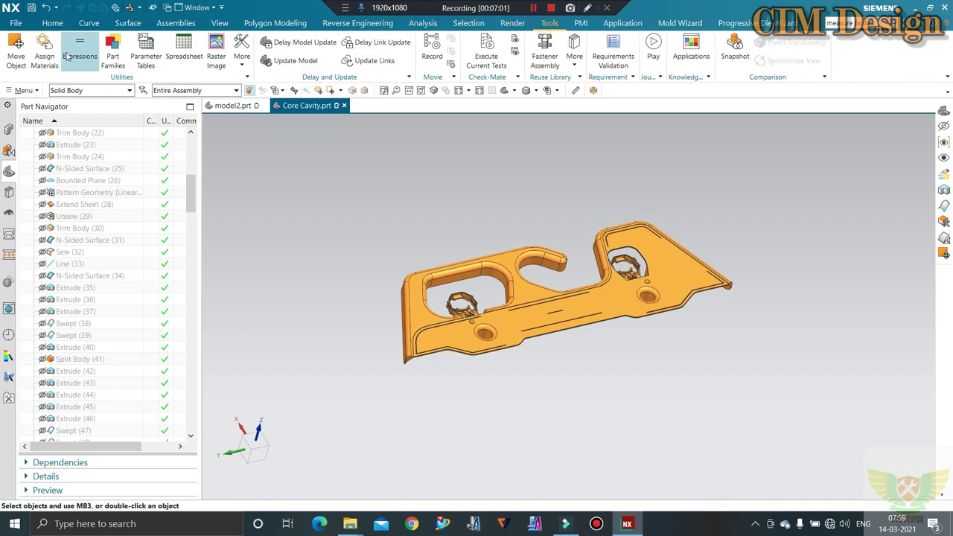
click(44, 60)
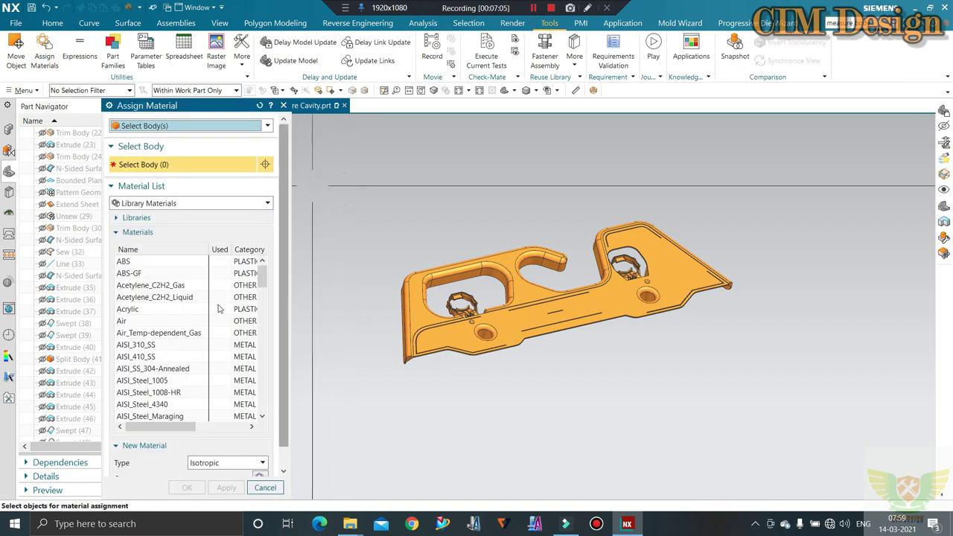
scroll(166, 335, down, 5)
scroll(165, 335, down, 8)
scroll(165, 336, down, 4)
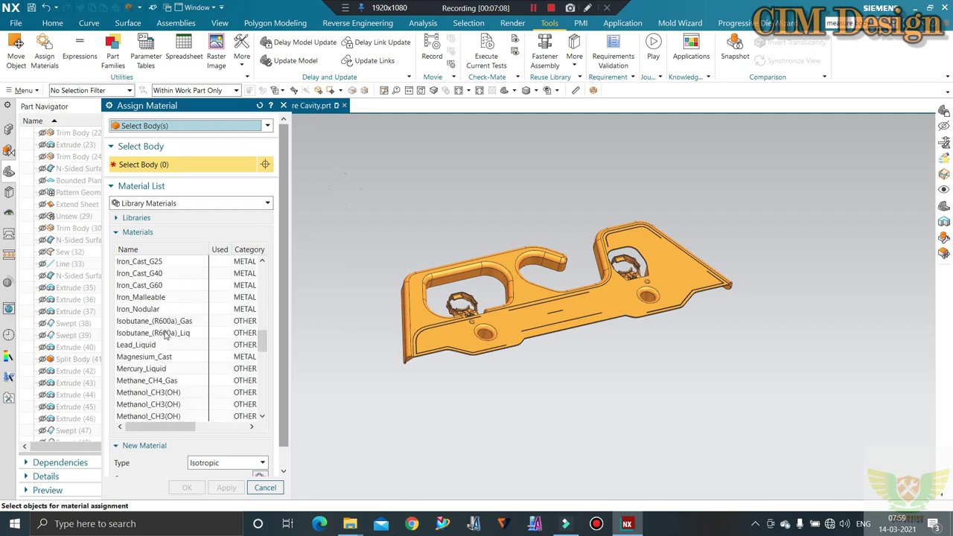
scroll(165, 335, down, 1)
scroll(166, 335, down, 1)
scroll(166, 335, down, 1)
scroll(165, 335, down, 1)
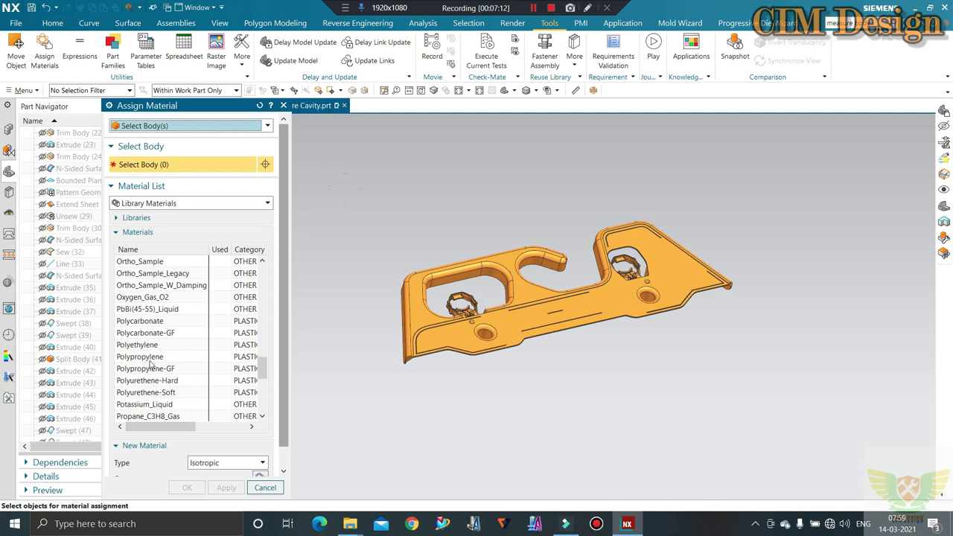
click(152, 359)
key(ctrl+a)
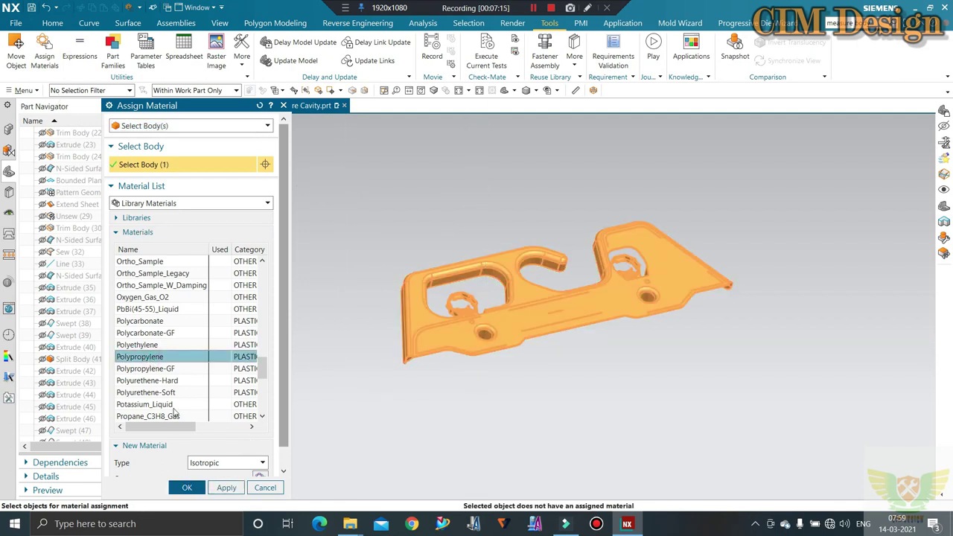
click(195, 490)
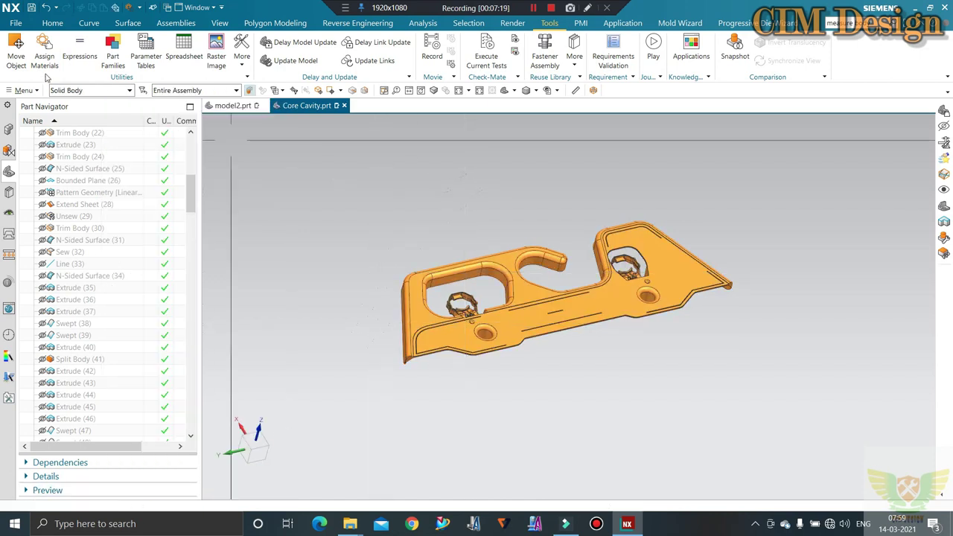
click(52, 23)
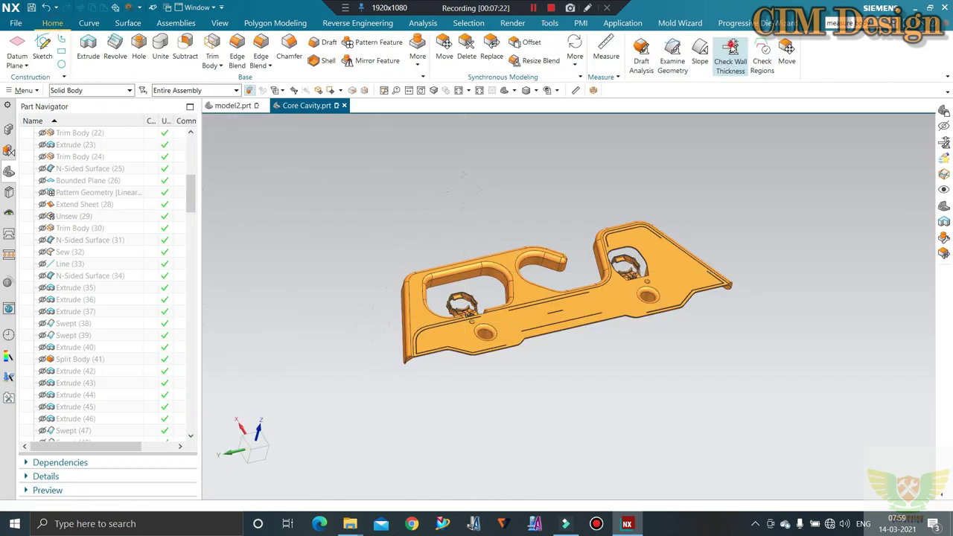
- Compute the bracket's wall thickness with the Rolling Ball method, mapped from 0.0 to 2.000
click(730, 48)
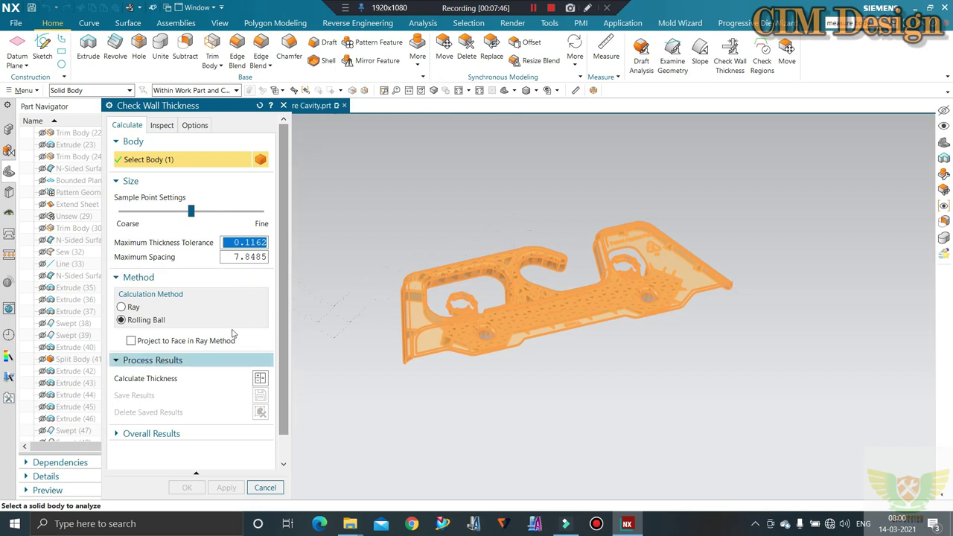
middle_drag(456, 285, 387, 365)
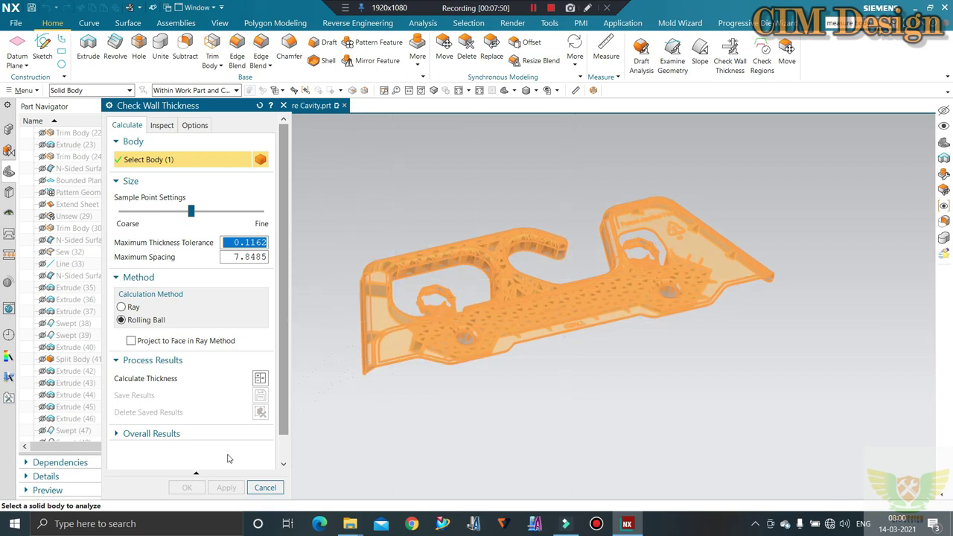
scroll(227, 451, down, 1)
scroll(228, 450, up, 1)
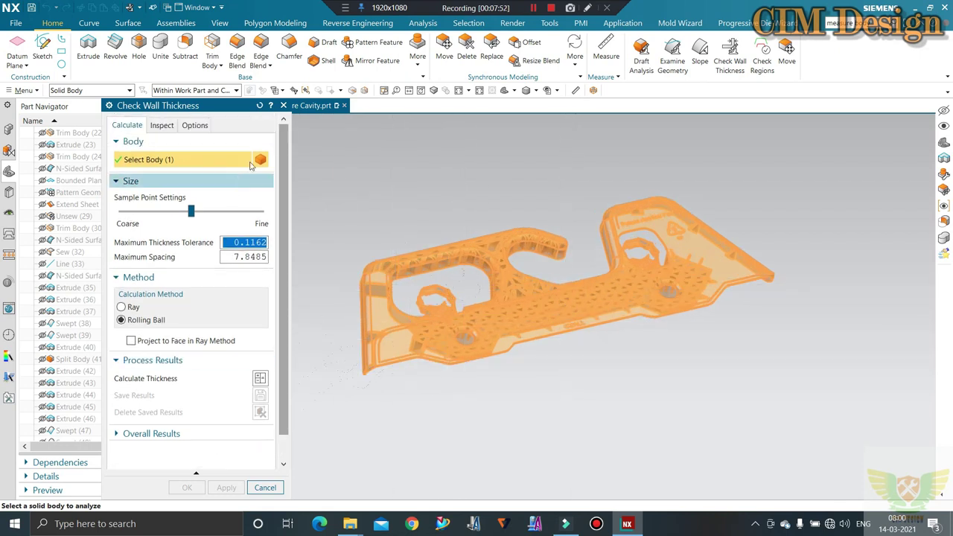
click(284, 106)
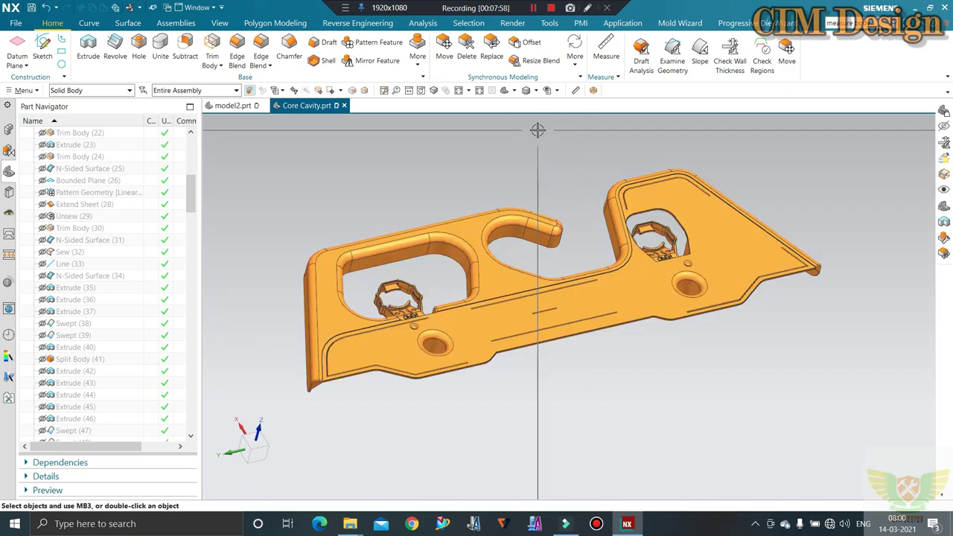
click(533, 9)
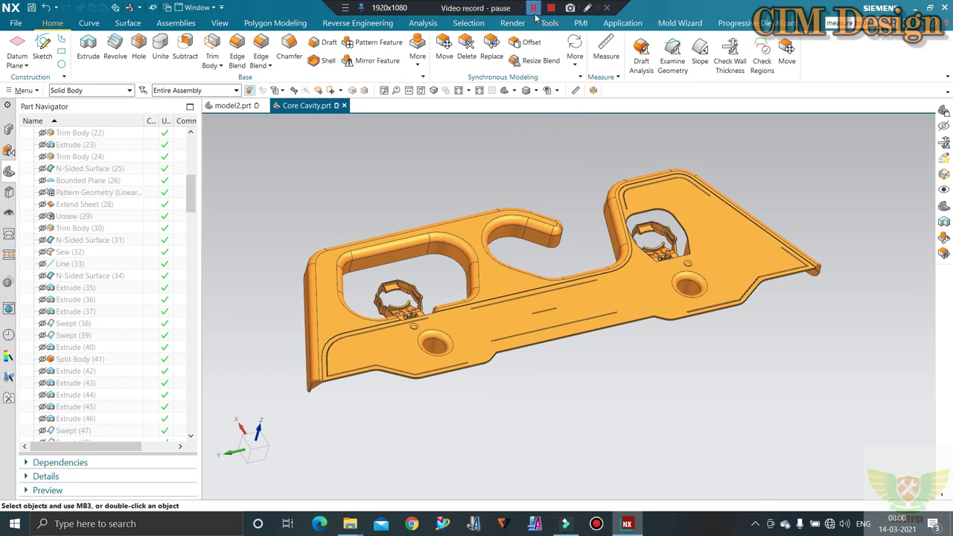
click(534, 9)
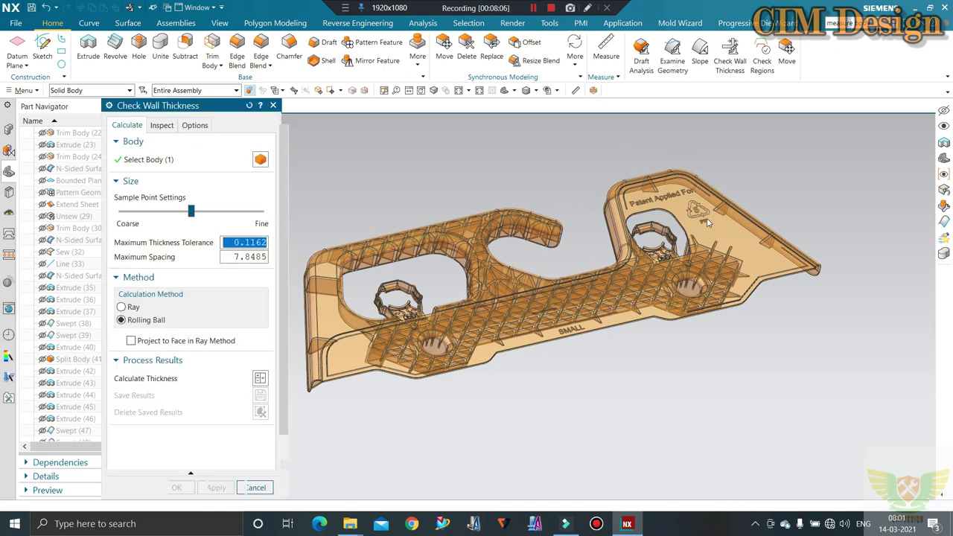
click(260, 378)
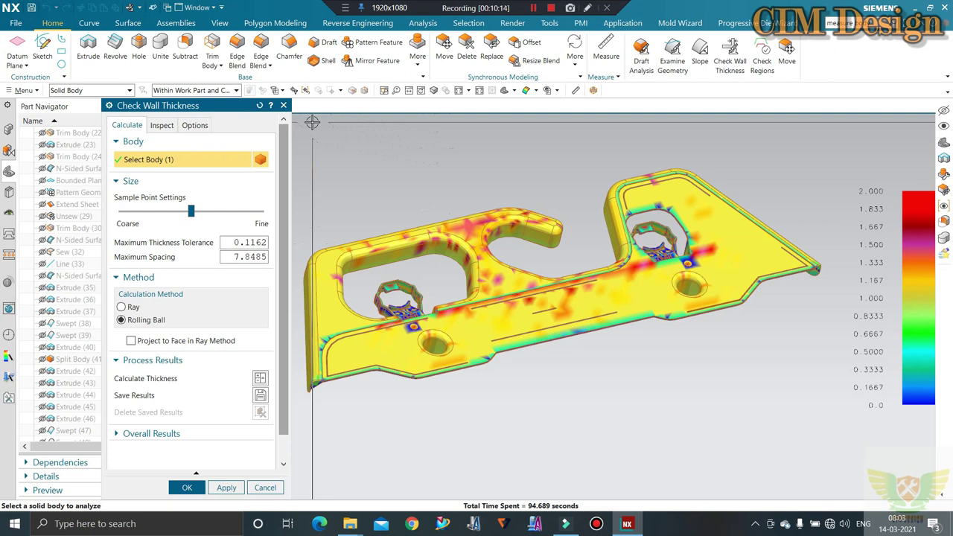
middle_drag(411, 166, 310, 192)
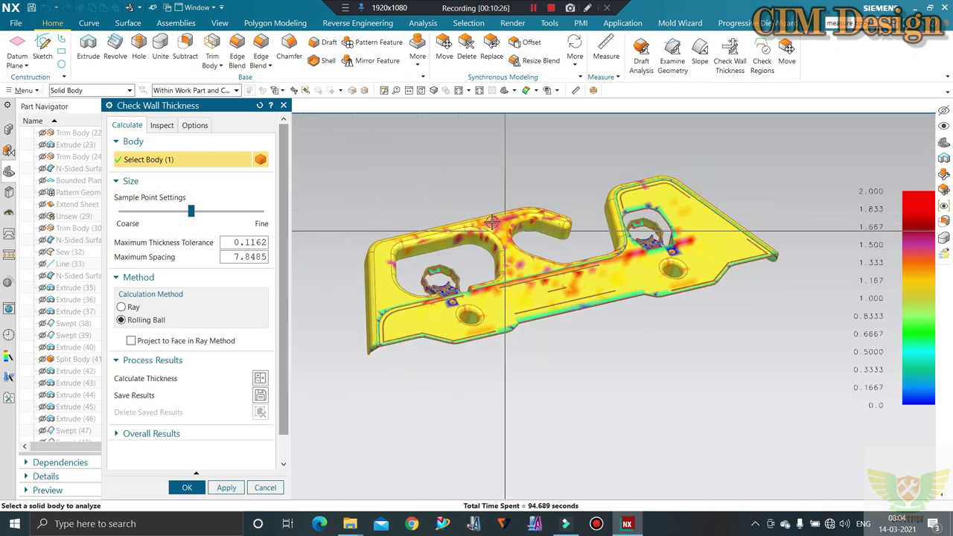
scroll(509, 283, up, 1)
scroll(508, 283, up, 1)
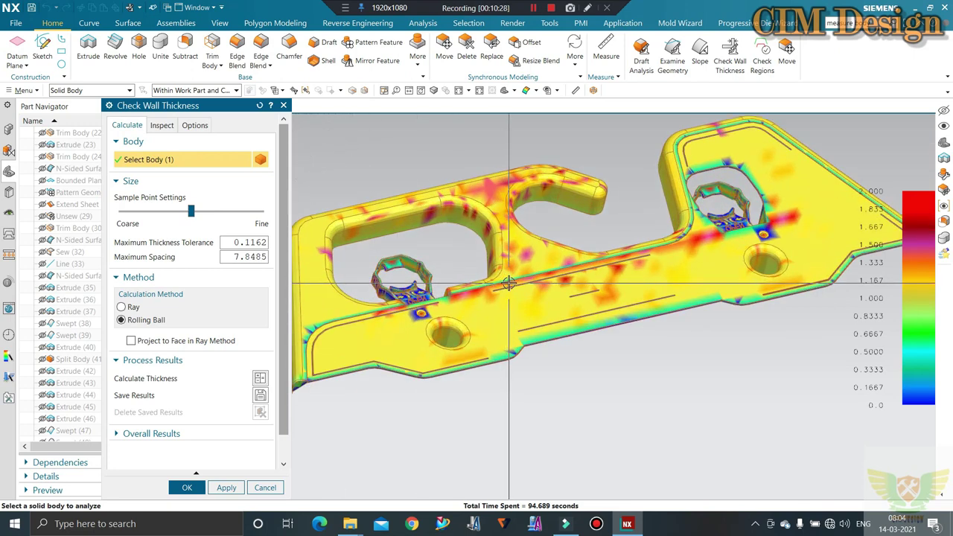
scroll(508, 283, down, 1)
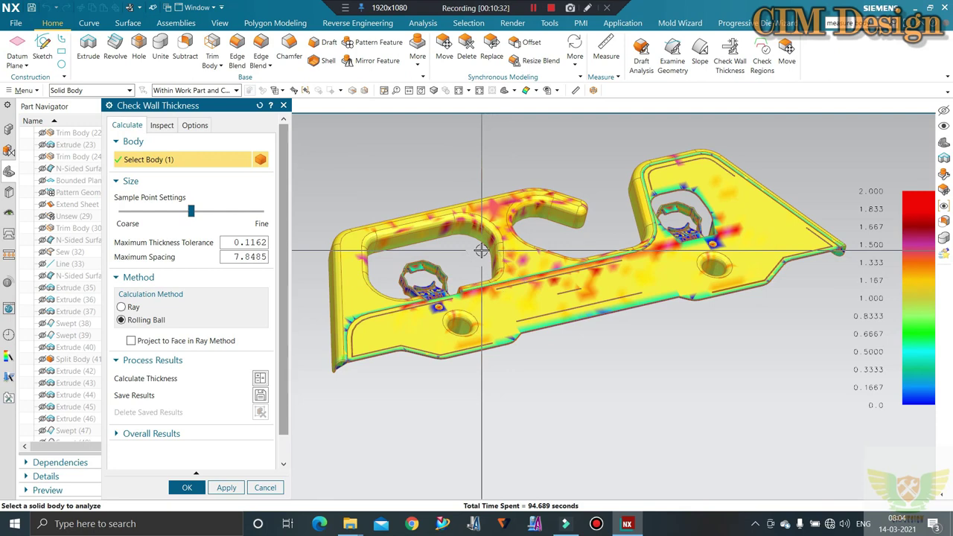
mouse_move(482, 251)
middle_down()
mouse_move(529, 219)
mouse_move(476, 246)
mouse_move(410, 304)
middle_up()
scroll(477, 246, up, 2)
scroll(496, 241, down, 2)
middle_drag(472, 306, 485, 322)
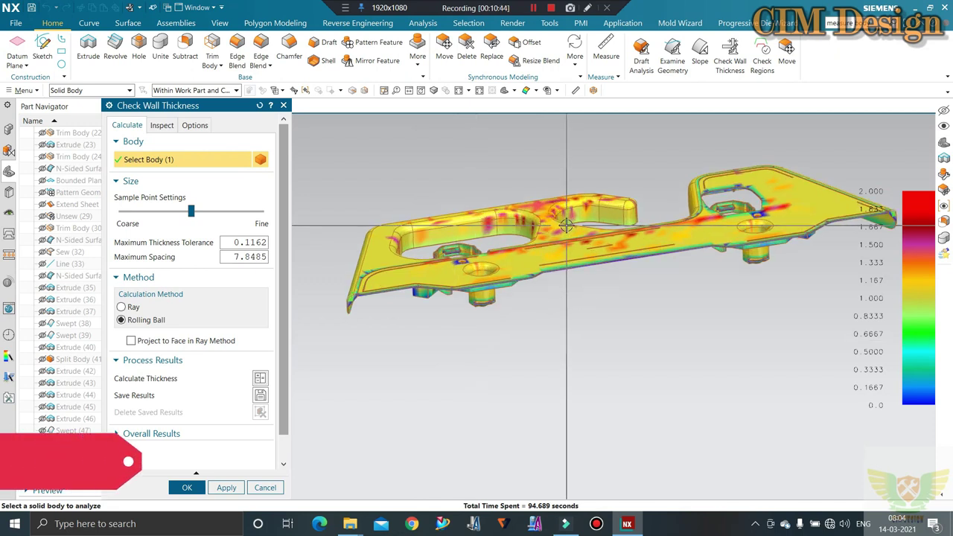
middle_drag(570, 228, 602, 229)
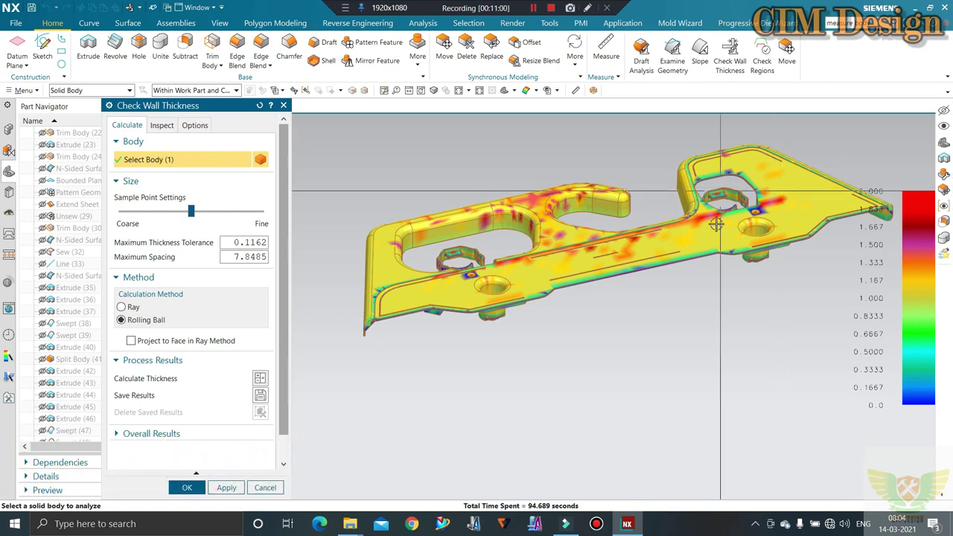
middle_drag(717, 224, 808, 140)
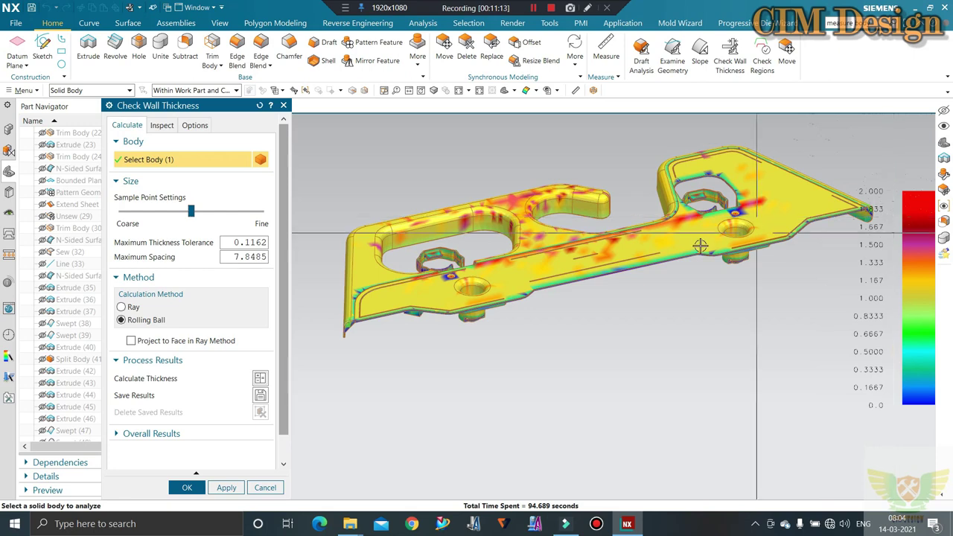
scroll(777, 215, up, 1)
scroll(777, 217, down, 1)
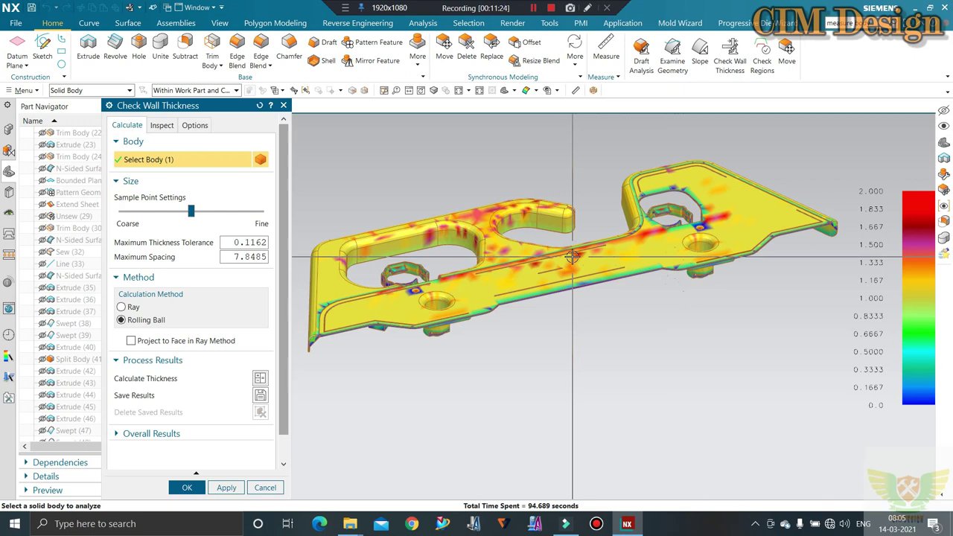
mouse_move(572, 257)
middle_down()
mouse_move(555, 215)
mouse_move(558, 224)
middle_up()
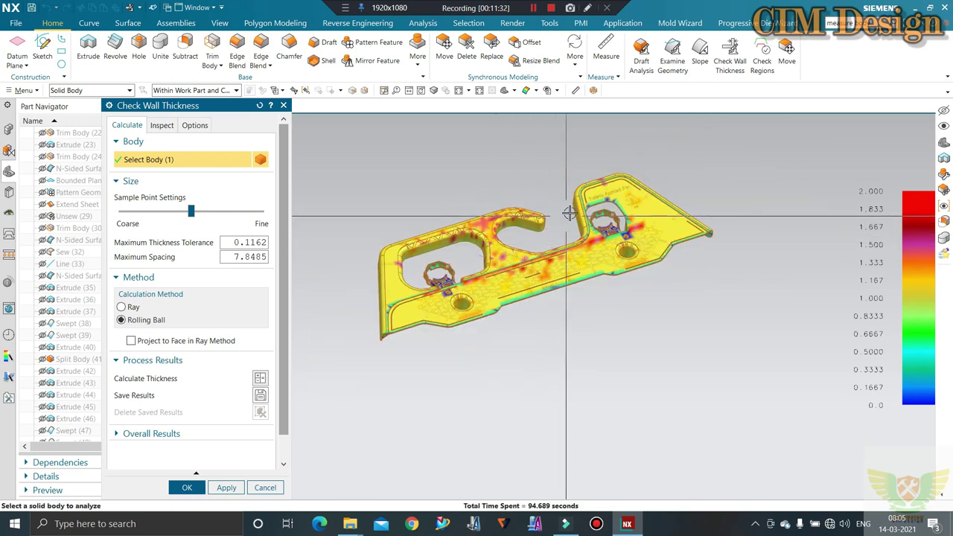
middle_drag(517, 235, 570, 214)
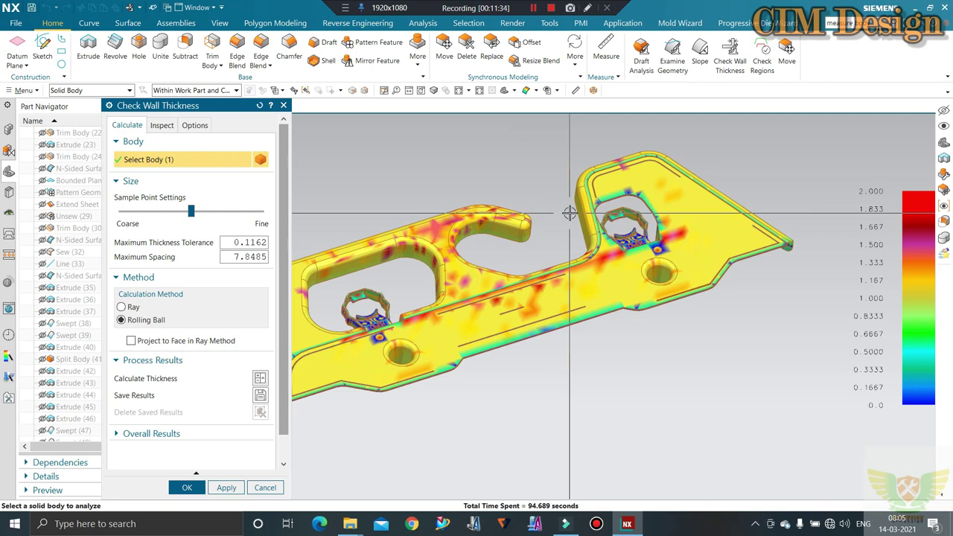
mouse_move(570, 213)
middle_down()
mouse_move(760, 205)
mouse_move(634, 170)
mouse_move(615, 185)
middle_up()
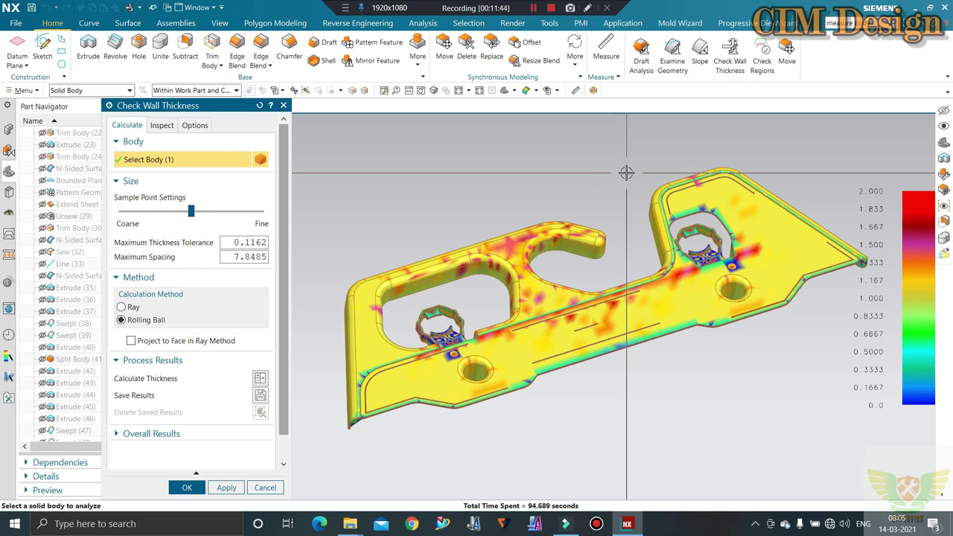
scroll(520, 297, up, 3)
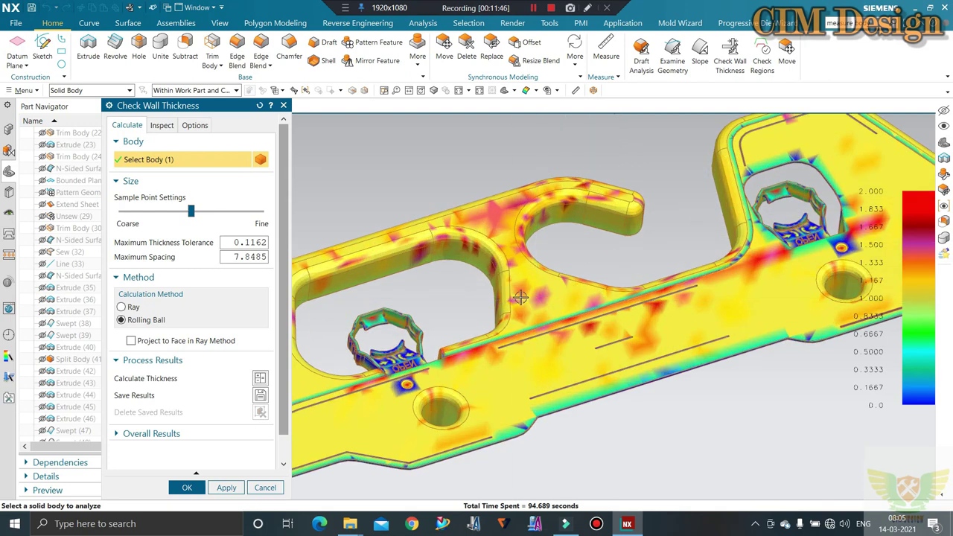
scroll(588, 272, down, 2)
scroll(589, 273, down, 2)
scroll(588, 272, up, 3)
mouse_move(588, 273)
middle_down()
mouse_move(581, 240)
mouse_move(577, 266)
middle_up()
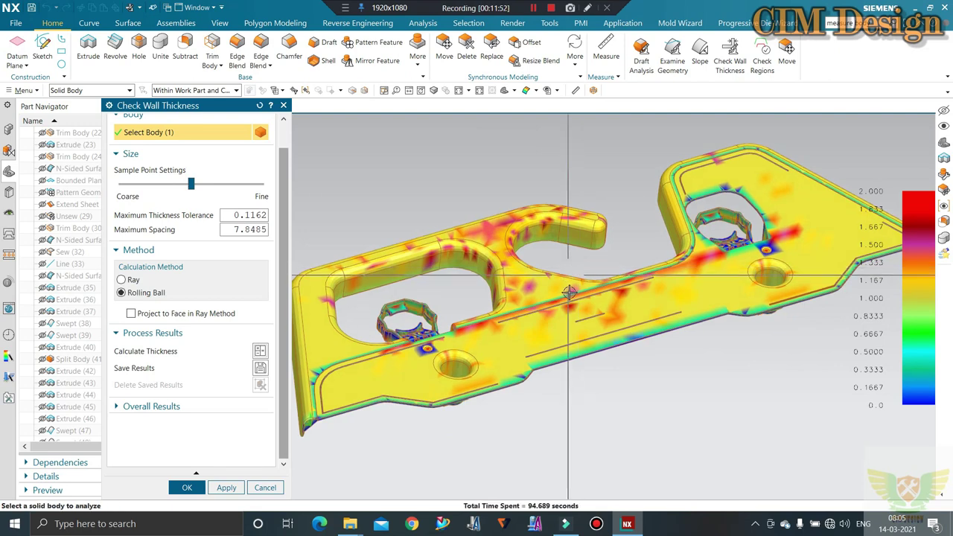
middle_drag(580, 266, 617, 285)
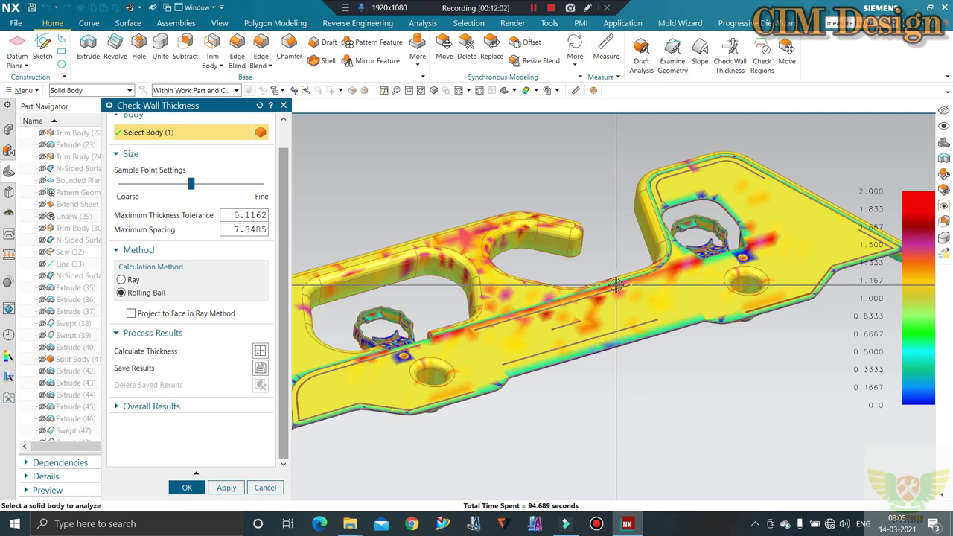
middle_drag(617, 286, 693, 254)
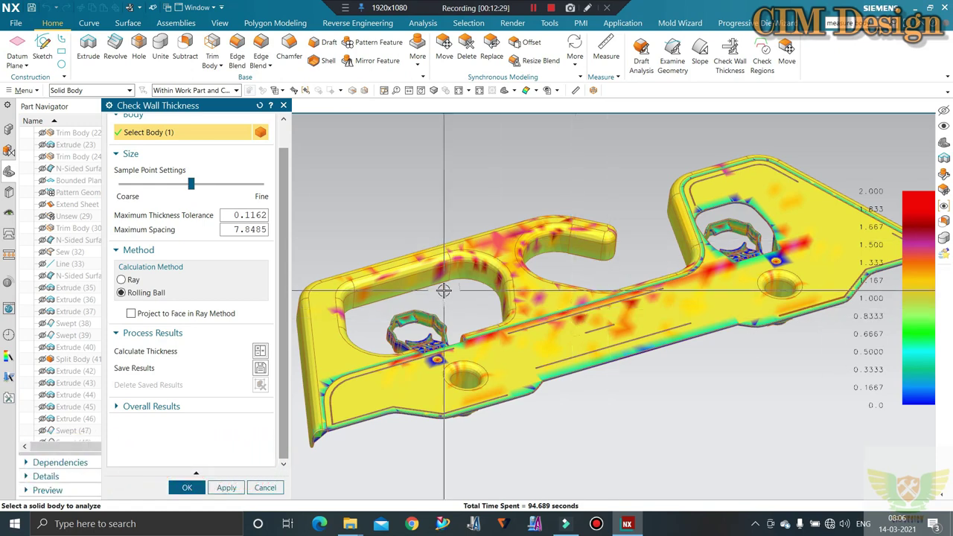
scroll(661, 271, down, 1)
scroll(447, 193, up, 2)
scroll(447, 194, up, 2)
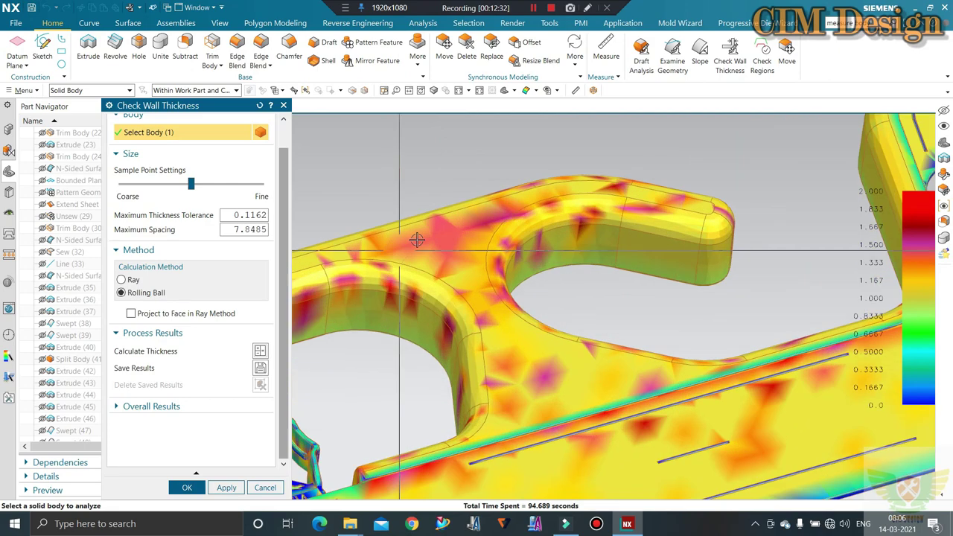
scroll(447, 194, up, 2)
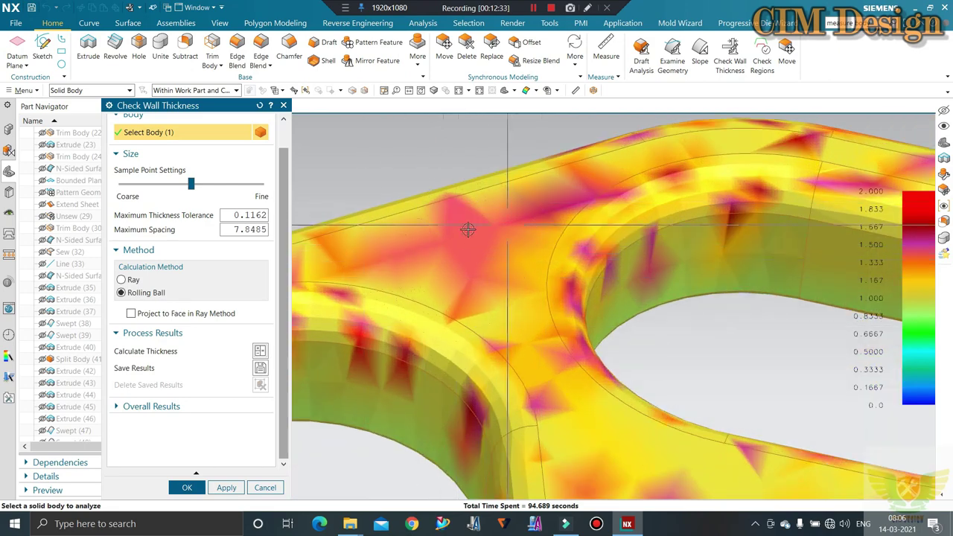
scroll(420, 251, down, 2)
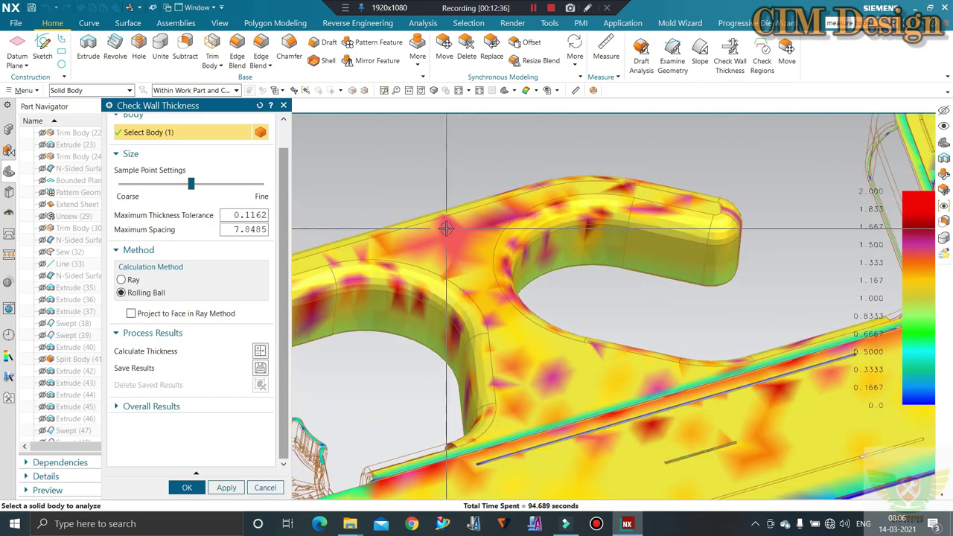
scroll(477, 291, down, 1)
scroll(489, 394, up, 1)
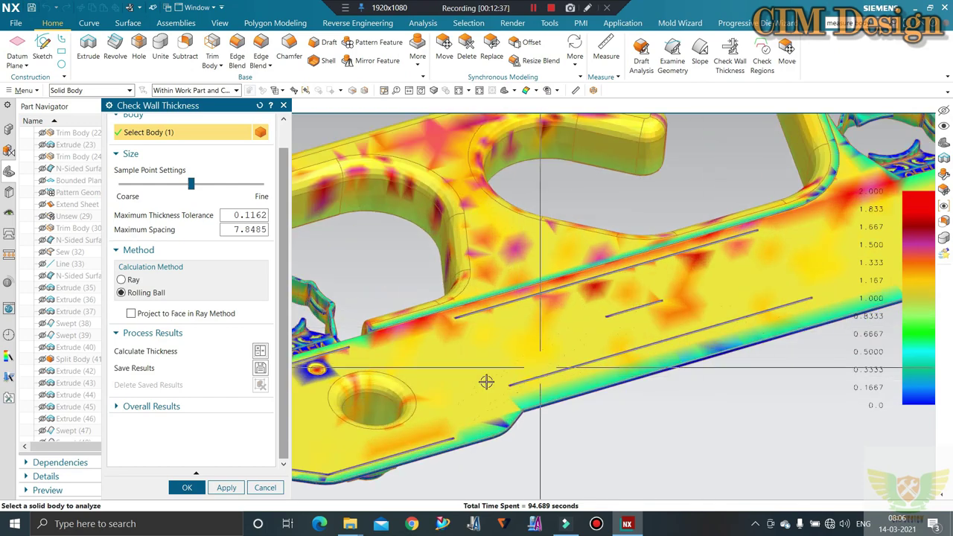
scroll(572, 315, down, 1)
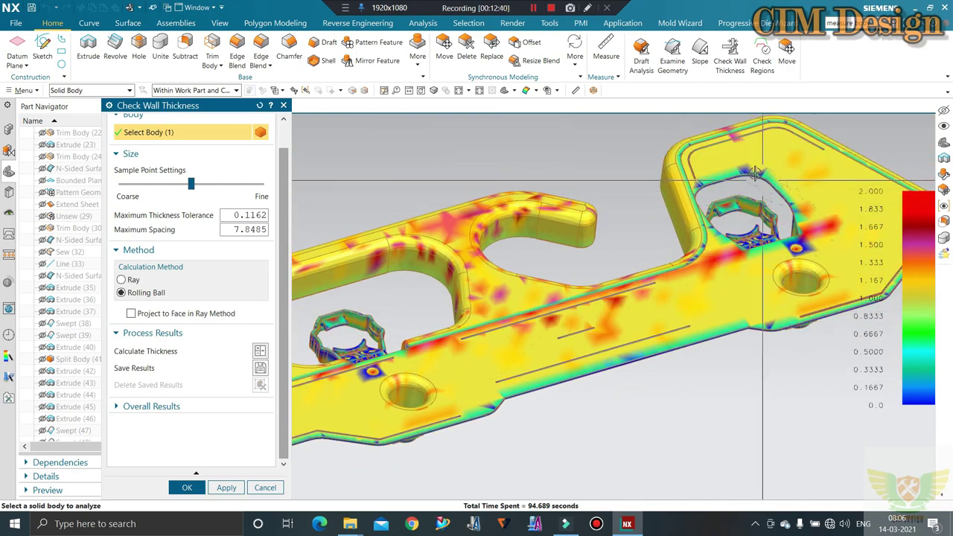
scroll(777, 201, up, 1)
scroll(777, 202, up, 1)
scroll(783, 205, up, 1)
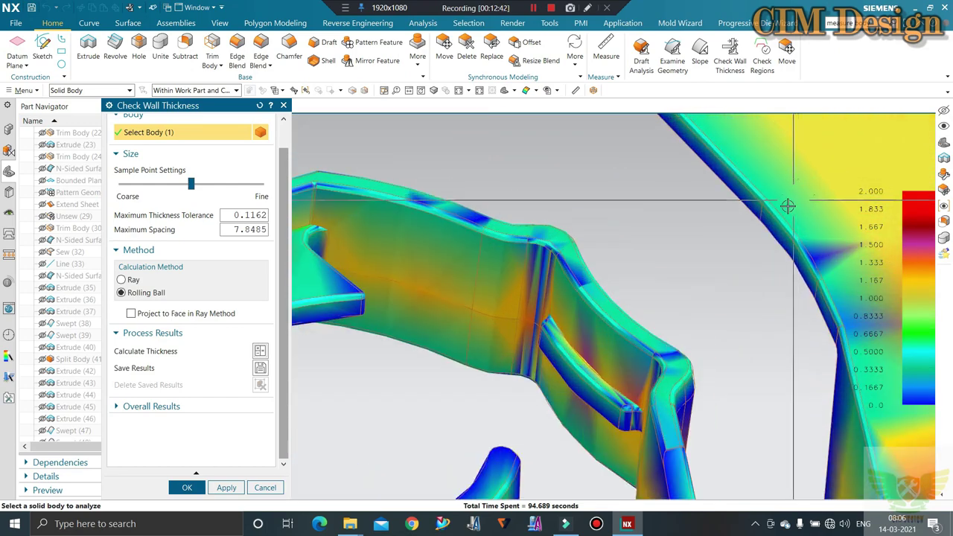
scroll(770, 217, down, 1)
scroll(769, 217, down, 1)
scroll(656, 283, down, 1)
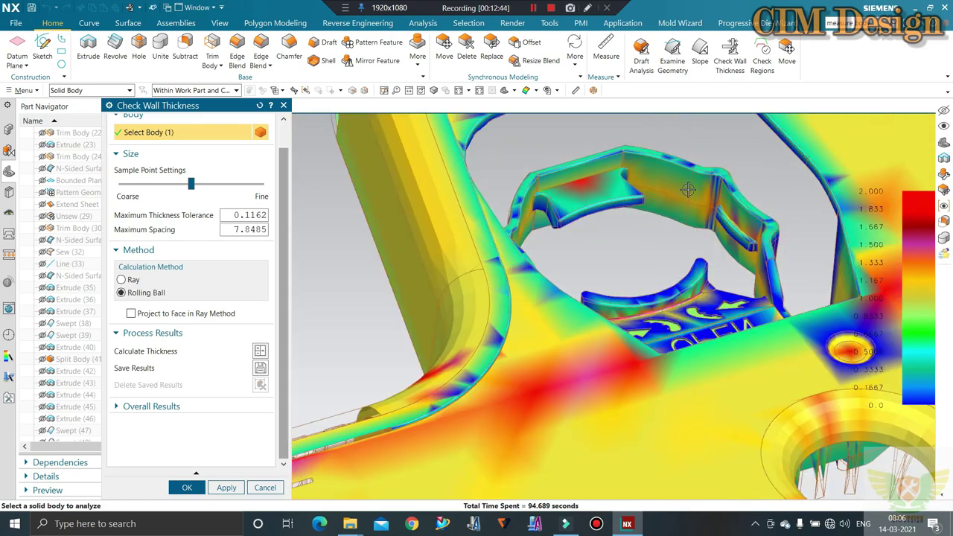
scroll(673, 234, down, 1)
scroll(673, 234, down, 2)
middle_drag(673, 234, 537, 242)
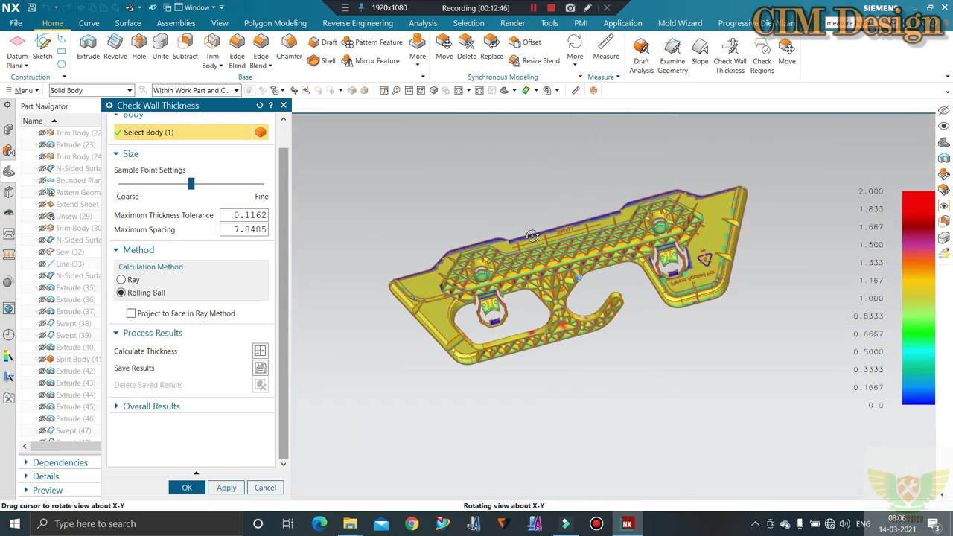
scroll(538, 242, up, 1)
scroll(559, 220, up, 2)
scroll(581, 198, up, 2)
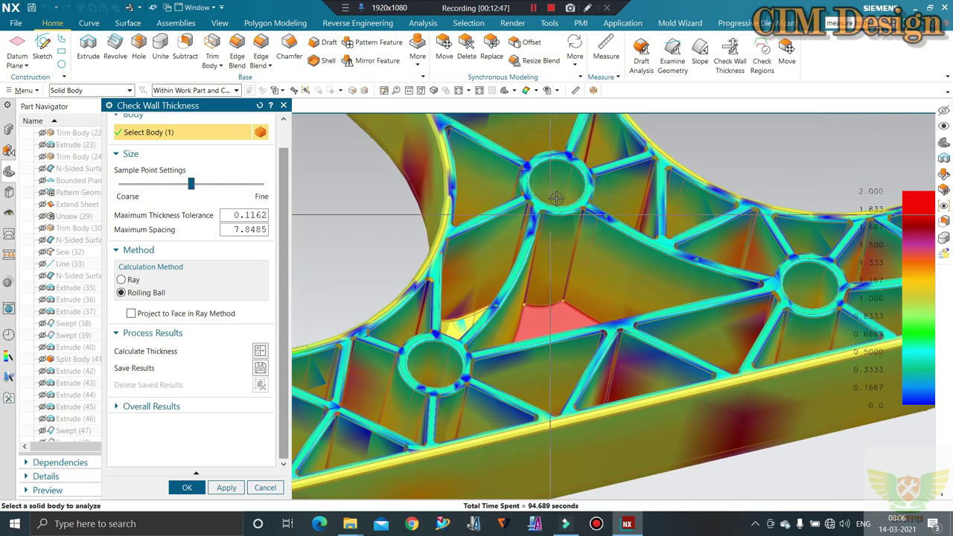
mouse_move(591, 192)
middle_down()
mouse_move(558, 323)
mouse_move(546, 268)
mouse_move(586, 299)
middle_up()
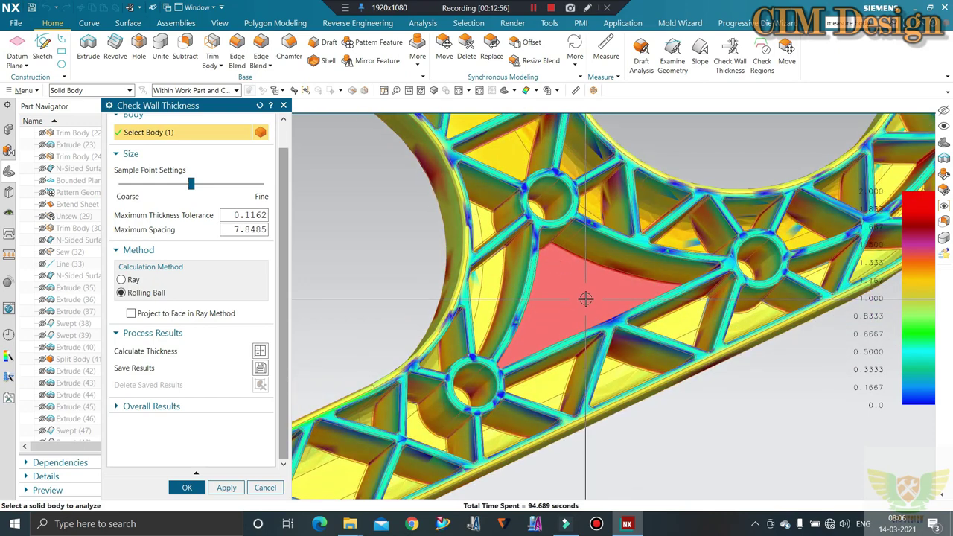
scroll(586, 299, down, 2)
scroll(586, 299, down, 2)
scroll(586, 299, down, 2)
mouse_move(586, 299)
middle_down()
mouse_move(634, 346)
mouse_move(681, 362)
middle_up()
scroll(694, 228, up, 1)
scroll(589, 332, up, 2)
scroll(552, 286, up, 1)
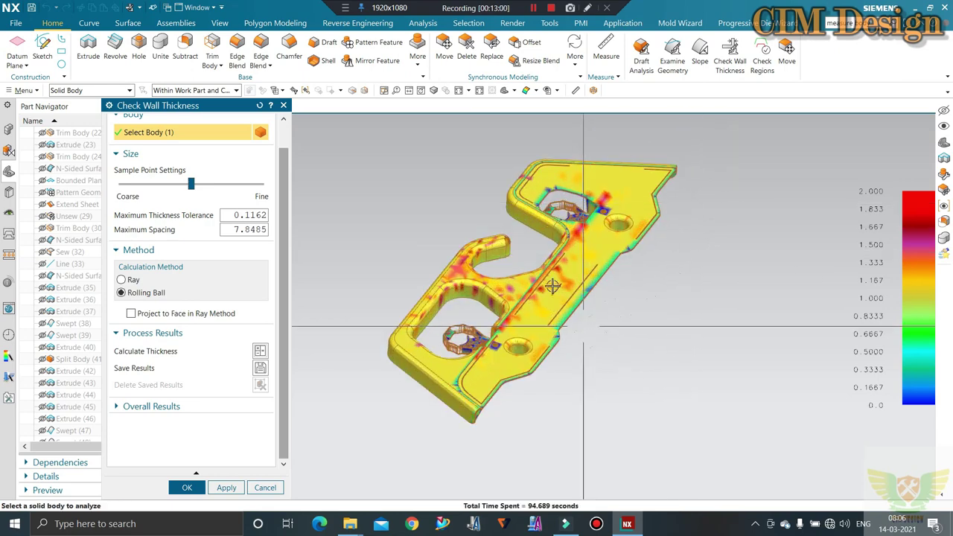
mouse_move(553, 287)
middle_down()
mouse_move(526, 289)
mouse_move(523, 309)
middle_up()
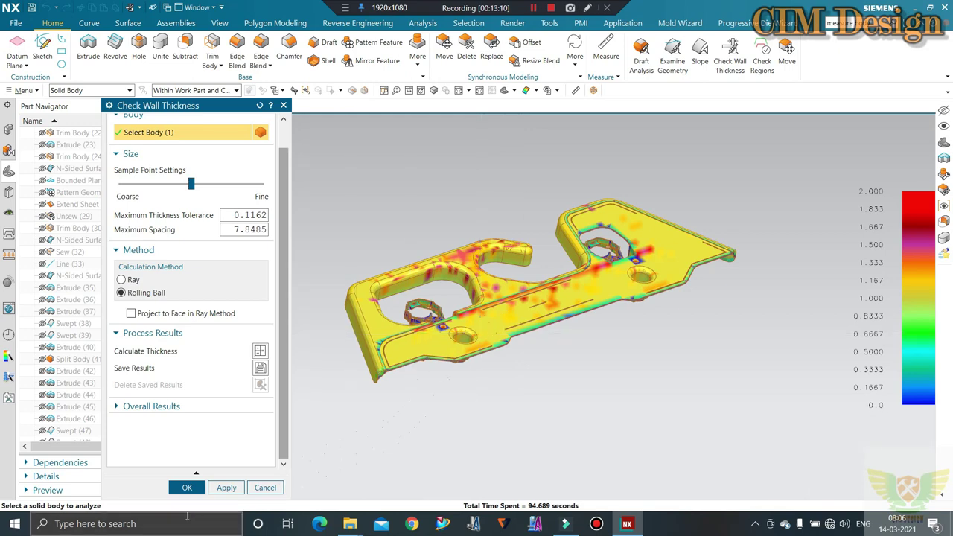
- Accept the wall thickness results, clearing the colour map, and inspect the plain orange bracket
click(188, 491)
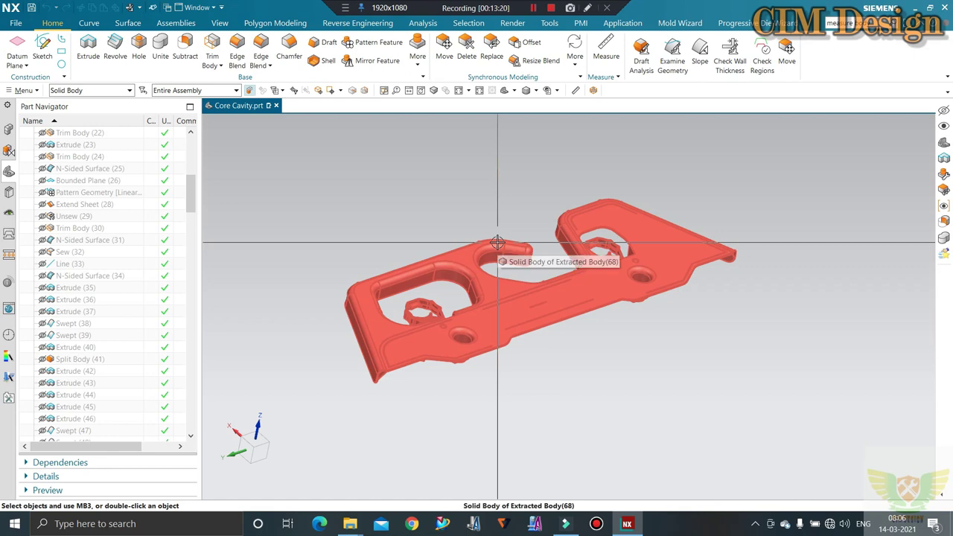
mouse_move(488, 240)
middle_down()
mouse_move(456, 211)
mouse_move(475, 168)
middle_up()
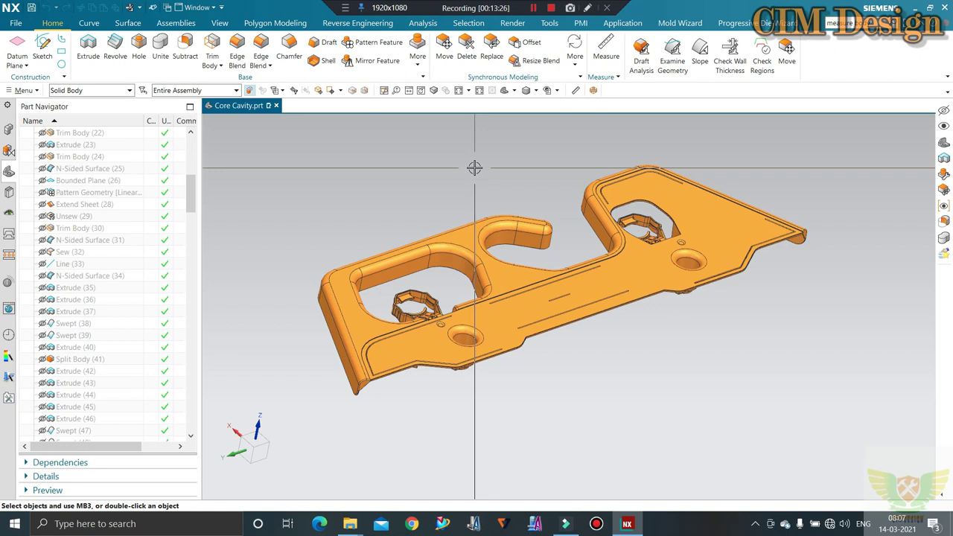
mouse_move(542, 457)
middle_down()
mouse_move(489, 436)
mouse_move(514, 439)
mouse_move(619, 335)
middle_up()
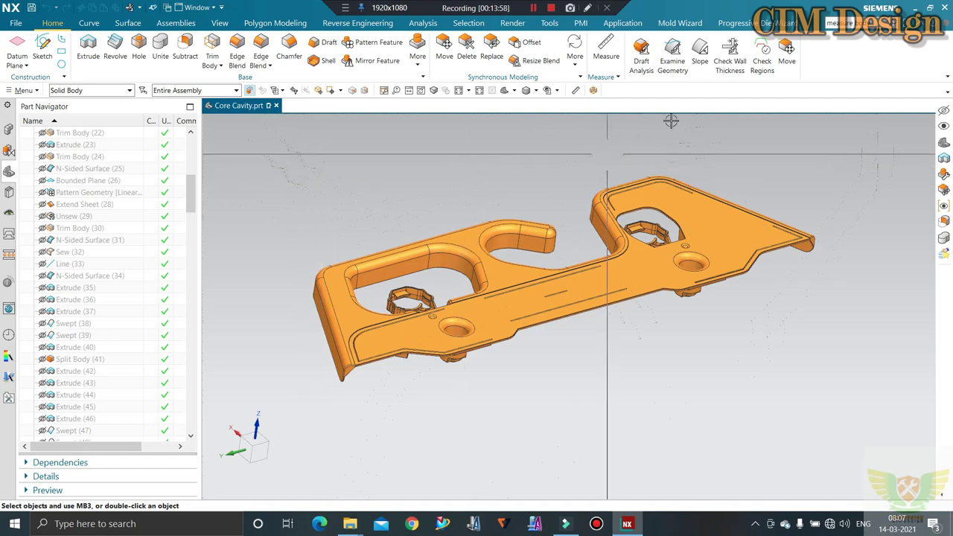
key(Escape)
mouse_move(465, 205)
middle_down()
mouse_move(425, 111)
mouse_move(467, 187)
mouse_move(473, 149)
mouse_move(469, 183)
middle_up()
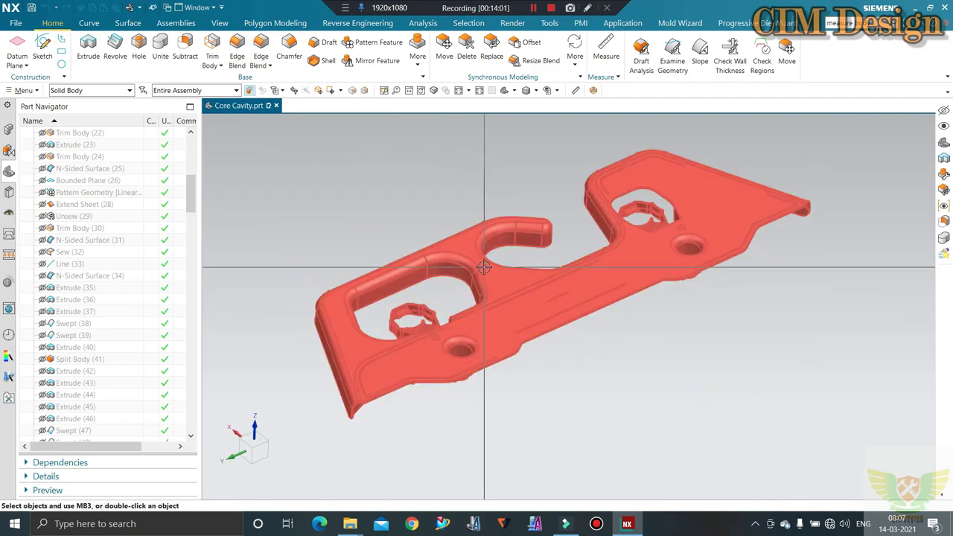
mouse_move(481, 270)
middle_down()
mouse_move(485, 241)
mouse_move(483, 272)
middle_up()
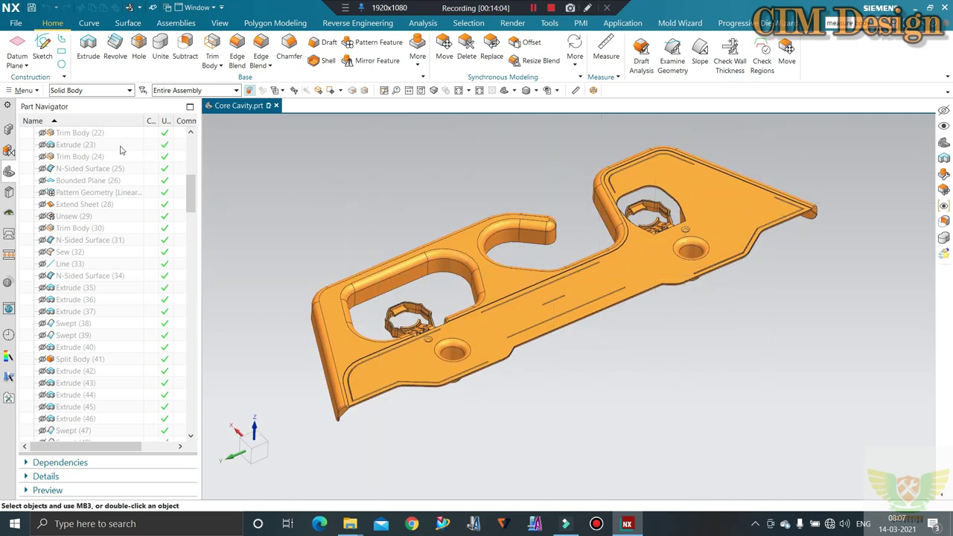
click(11, 92)
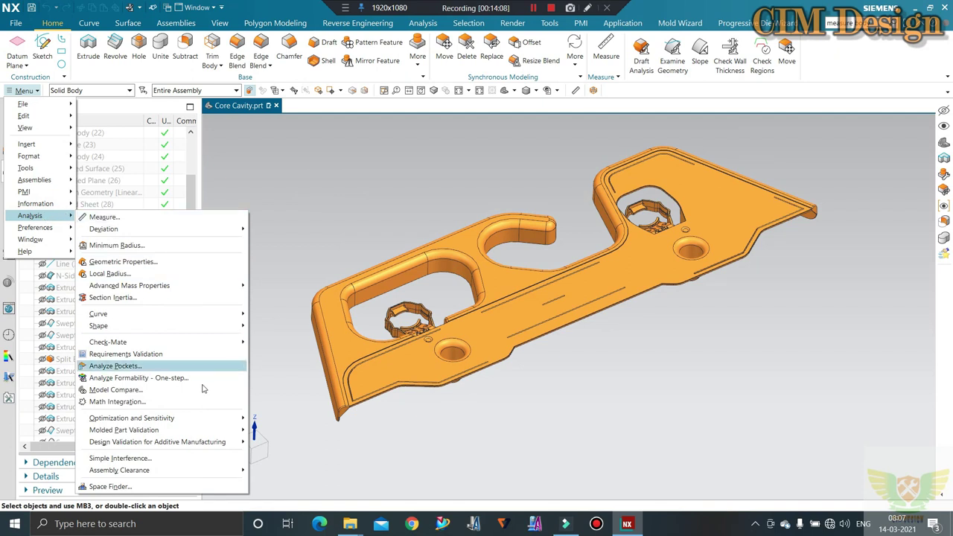
- Open the Slope Analysis dialog from Menu > Analysis > Shape
click(179, 328)
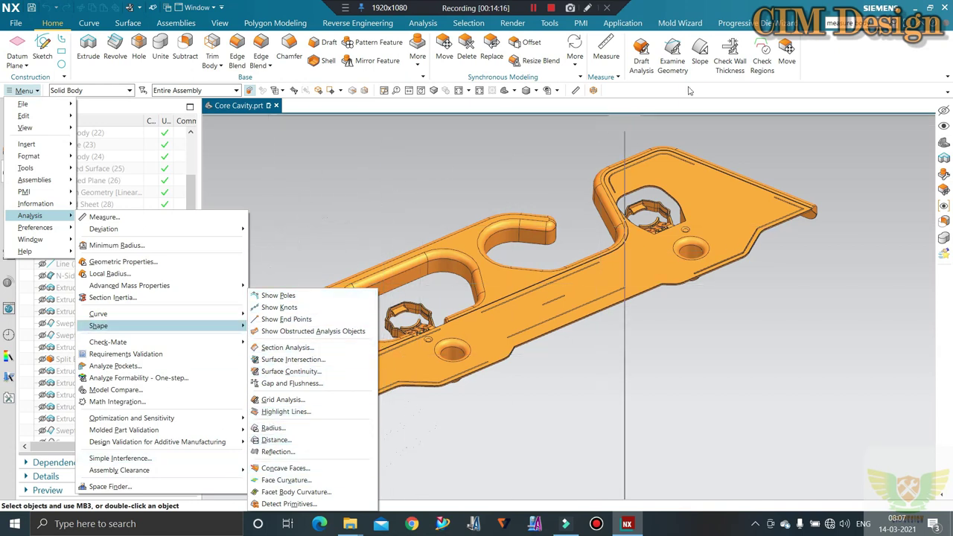
click(415, 176)
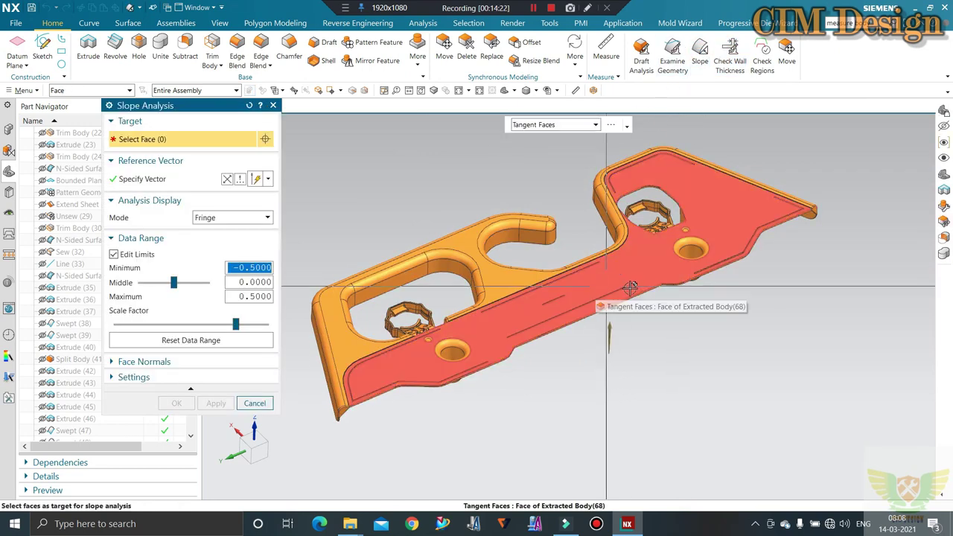
- Run a fringe slope analysis on all 8849 bracket faces with an upward reference vector
scroll(614, 305, down, 2)
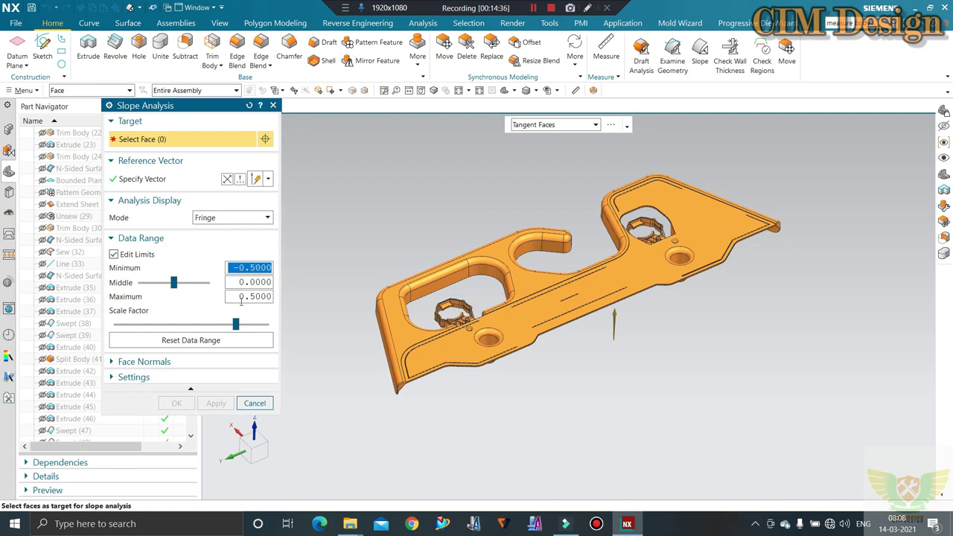
click(171, 178)
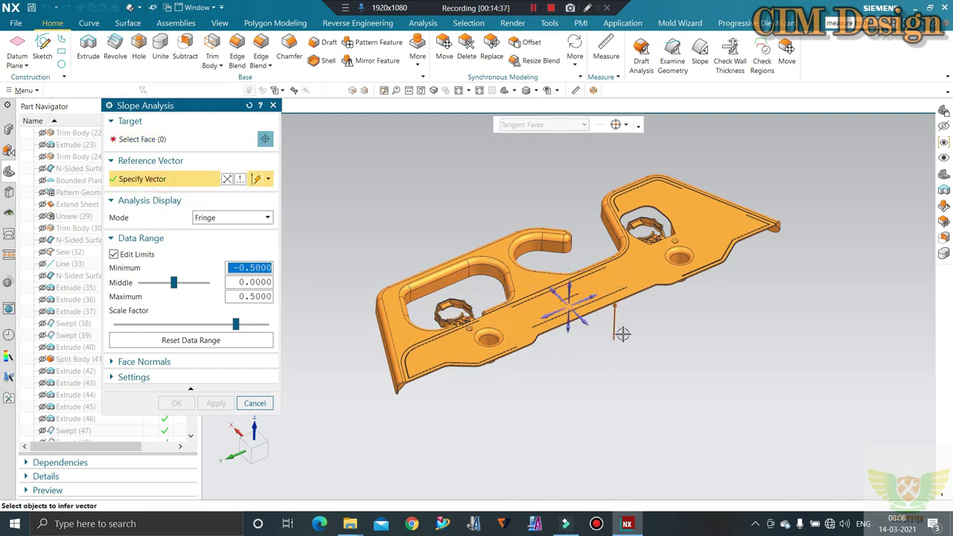
click(572, 281)
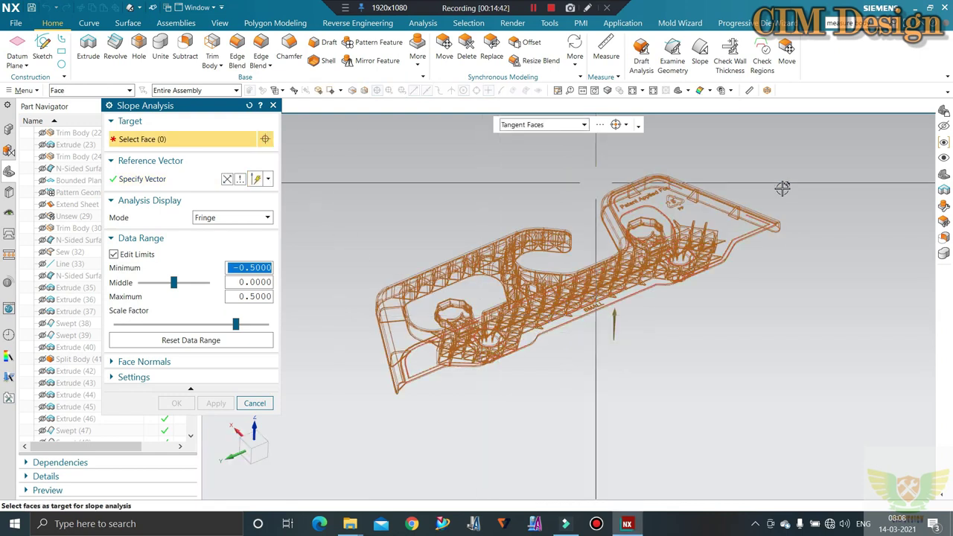
drag(808, 159, 332, 436)
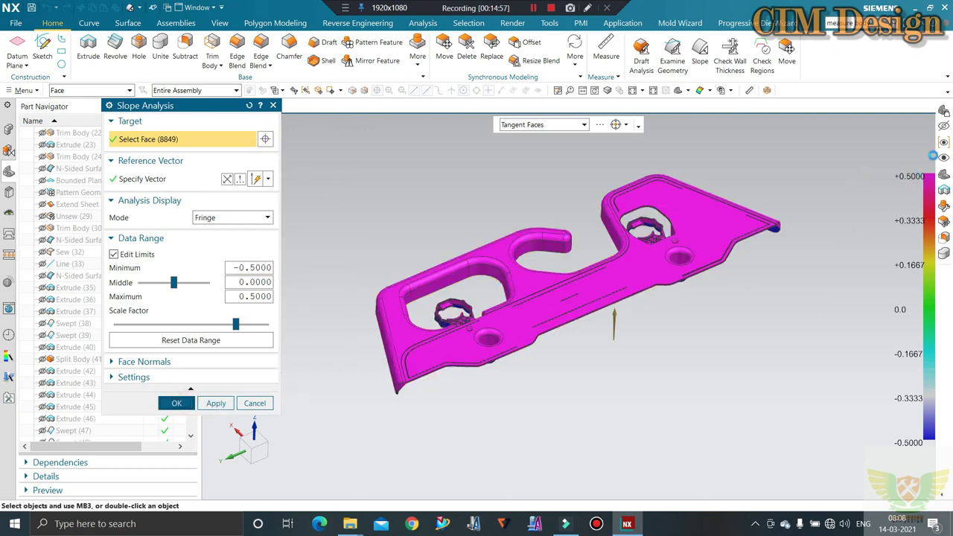
middle_click(762, 302)
mouse_move(634, 385)
middle_down()
mouse_move(516, 377)
mouse_move(517, 334)
mouse_move(517, 364)
mouse_move(536, 398)
mouse_move(535, 380)
middle_up()
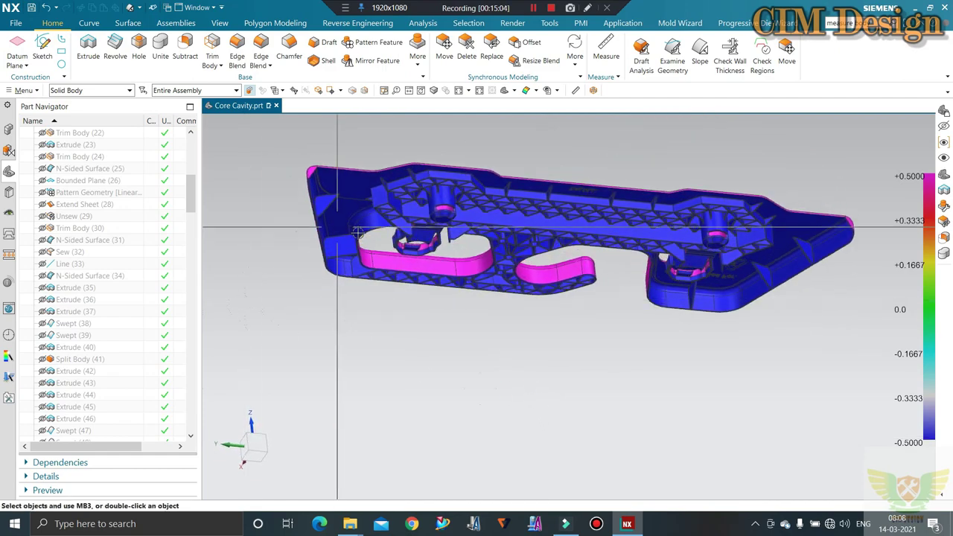
scroll(389, 297, up, 2)
scroll(390, 297, up, 2)
scroll(389, 297, up, 2)
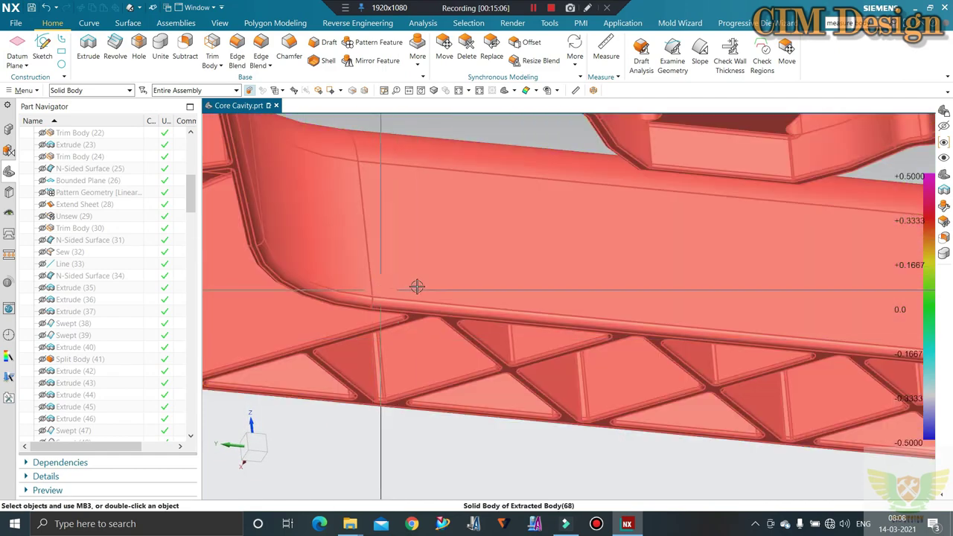
mouse_move(417, 286)
middle_down()
mouse_move(494, 286)
mouse_move(454, 268)
mouse_move(459, 335)
mouse_move(511, 452)
middle_up()
scroll(506, 458, up, 2)
scroll(493, 473, up, 2)
scroll(493, 473, up, 2)
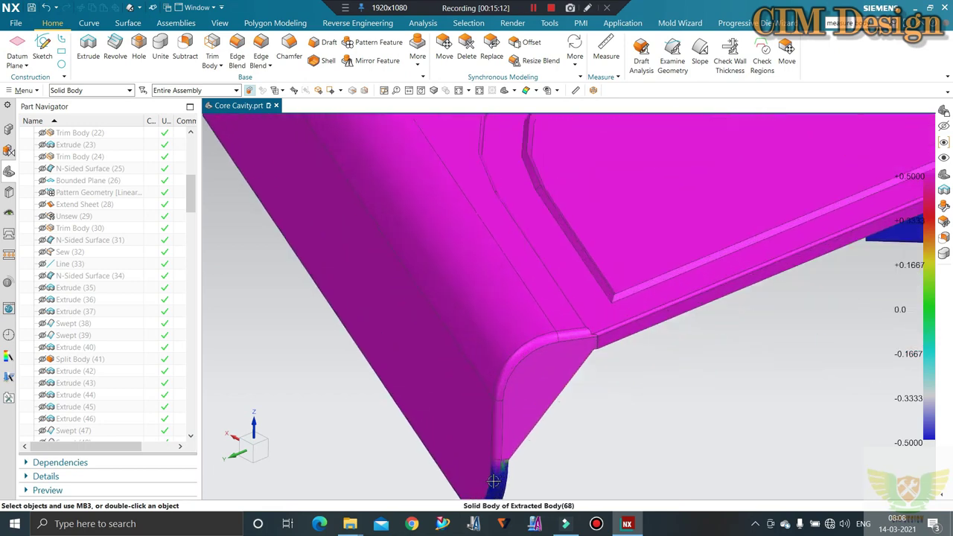
scroll(494, 469, up, 2)
scroll(496, 447, up, 2)
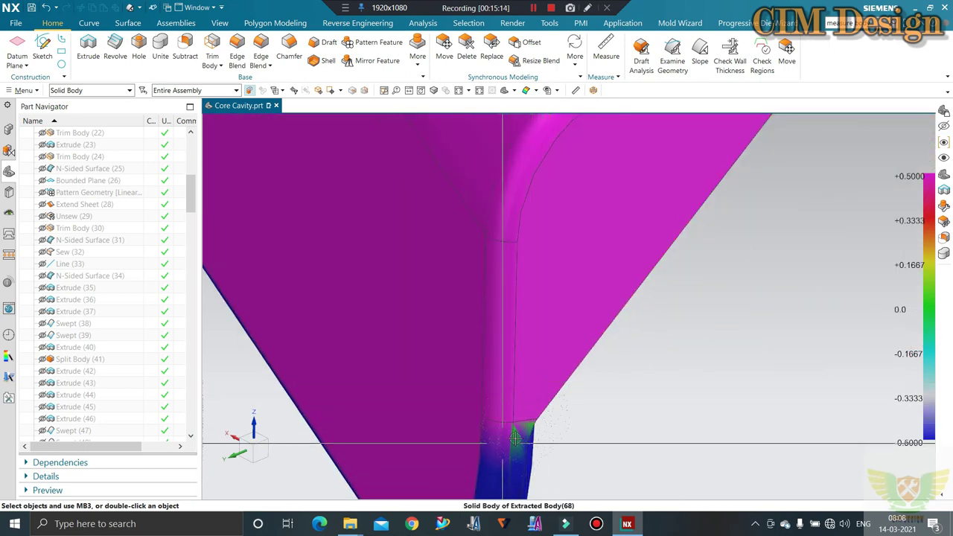
scroll(477, 357, down, 1)
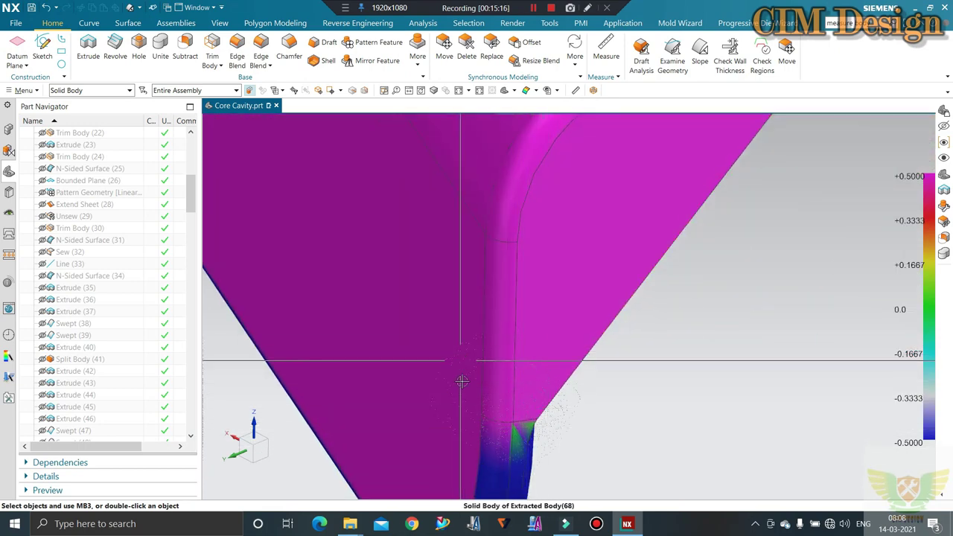
scroll(476, 417, down, 2)
scroll(461, 372, up, 2)
scroll(439, 351, up, 1)
scroll(433, 358, down, 2)
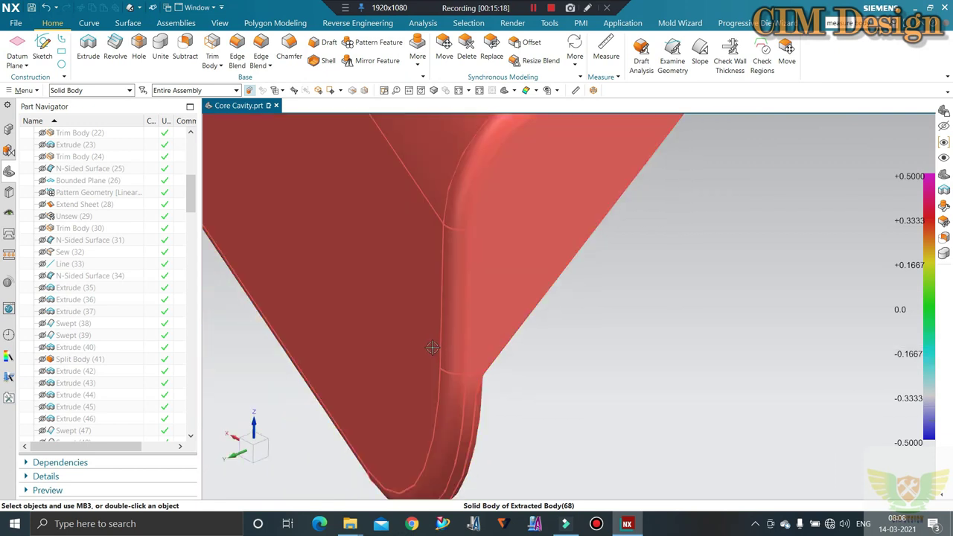
scroll(439, 365, down, 1)
scroll(451, 383, up, 1)
scroll(450, 357, up, 2)
scroll(440, 365, down, 2)
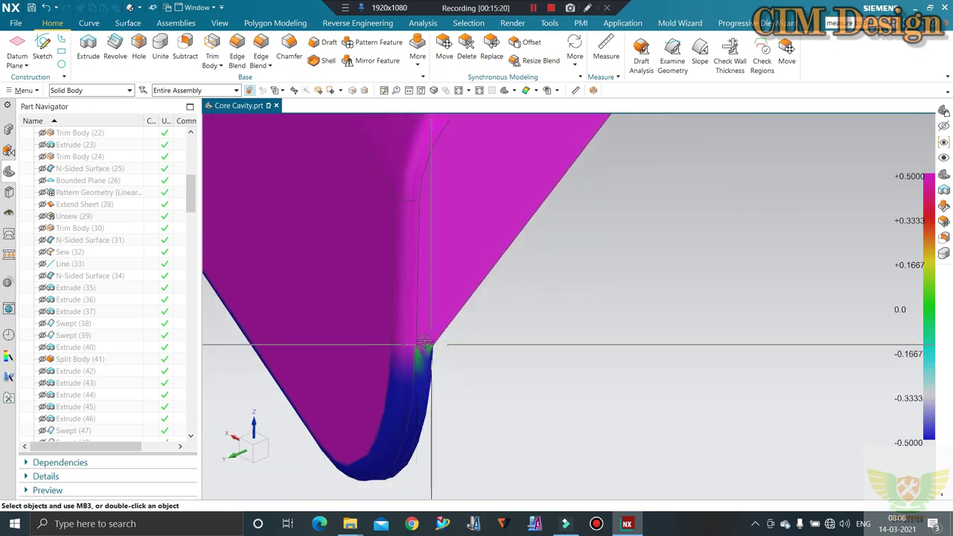
scroll(425, 350, up, 2)
scroll(423, 331, up, 1)
scroll(413, 335, down, 1)
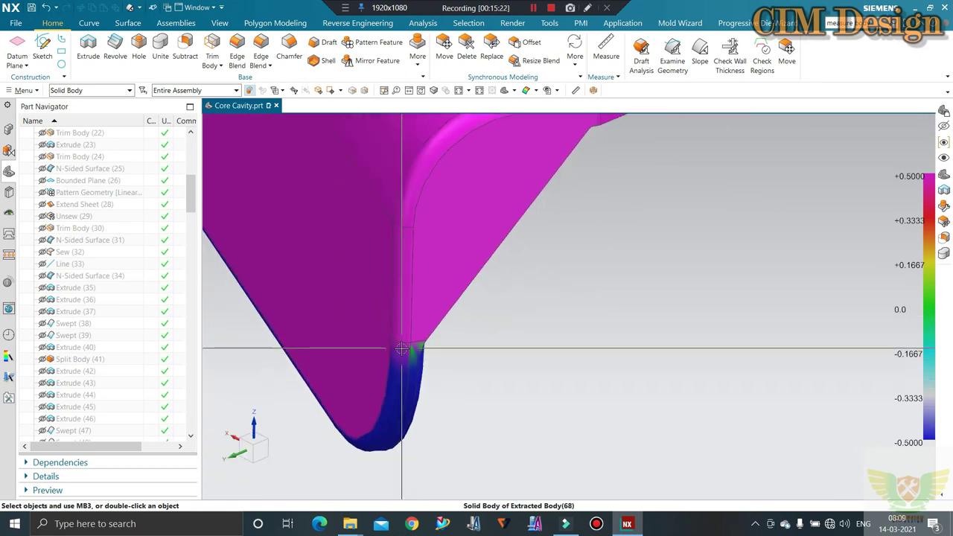
scroll(417, 337, down, 1)
scroll(462, 313, down, 1)
scroll(417, 298, down, 1)
scroll(592, 253, down, 2)
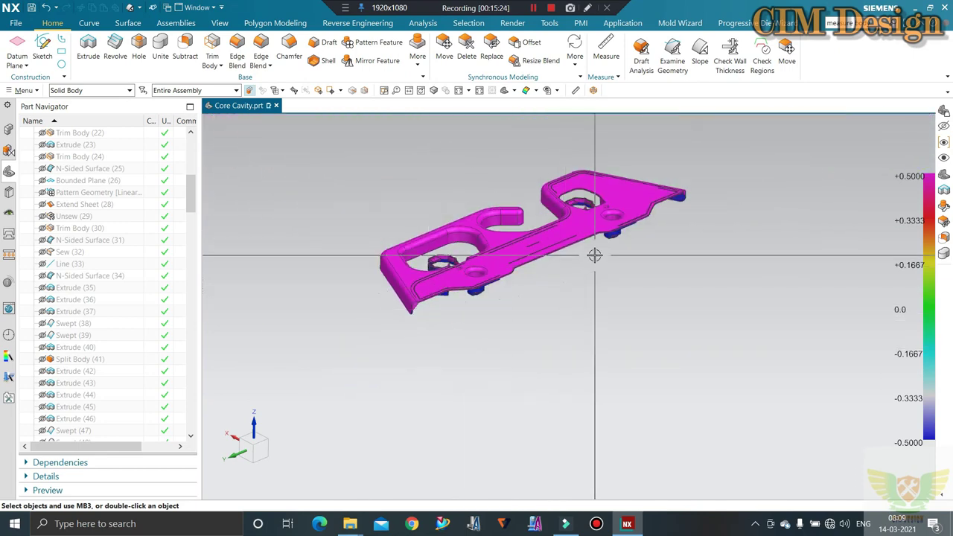
mouse_move(591, 253)
middle_down()
mouse_move(553, 266)
mouse_move(634, 313)
middle_up()
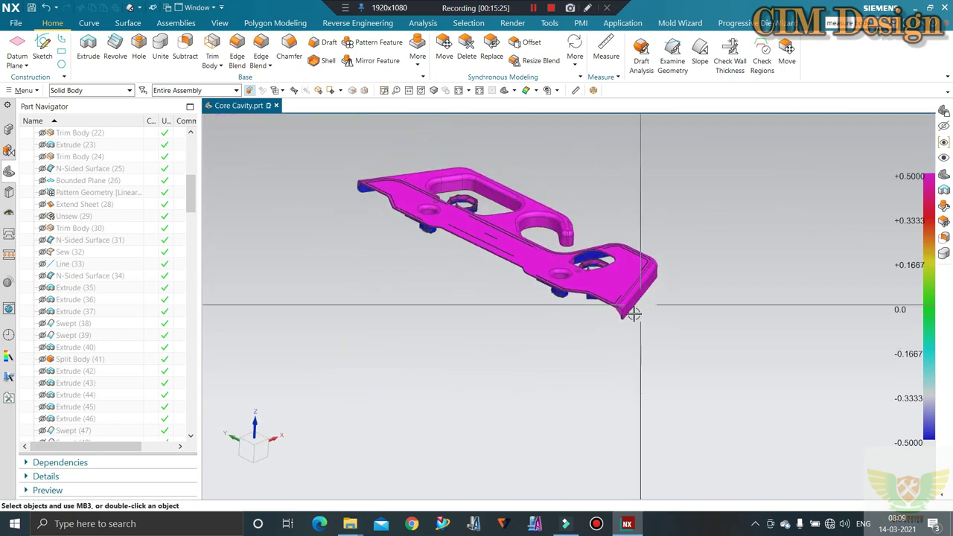
scroll(609, 323, up, 2)
scroll(626, 320, up, 1)
scroll(590, 313, up, 2)
scroll(590, 313, up, 1)
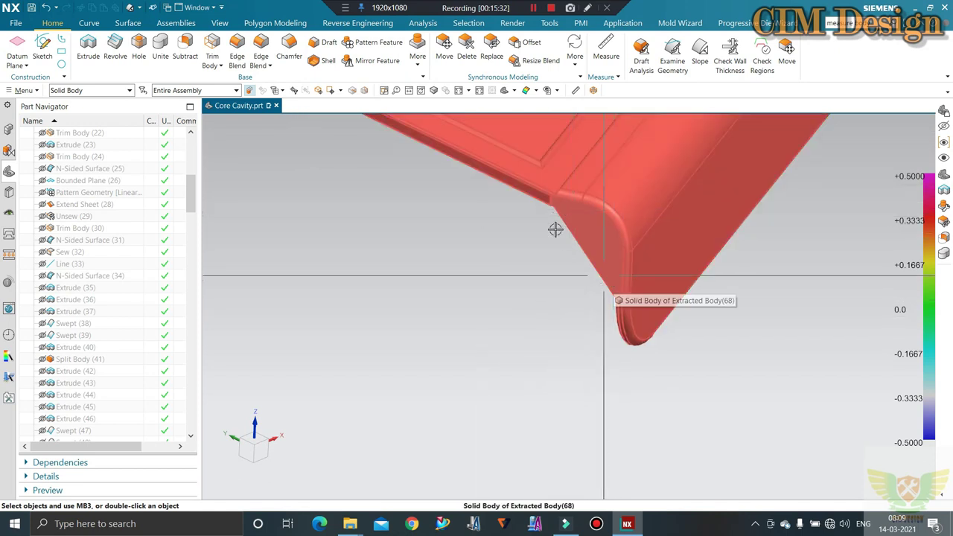
middle_drag(718, 315, 544, 213)
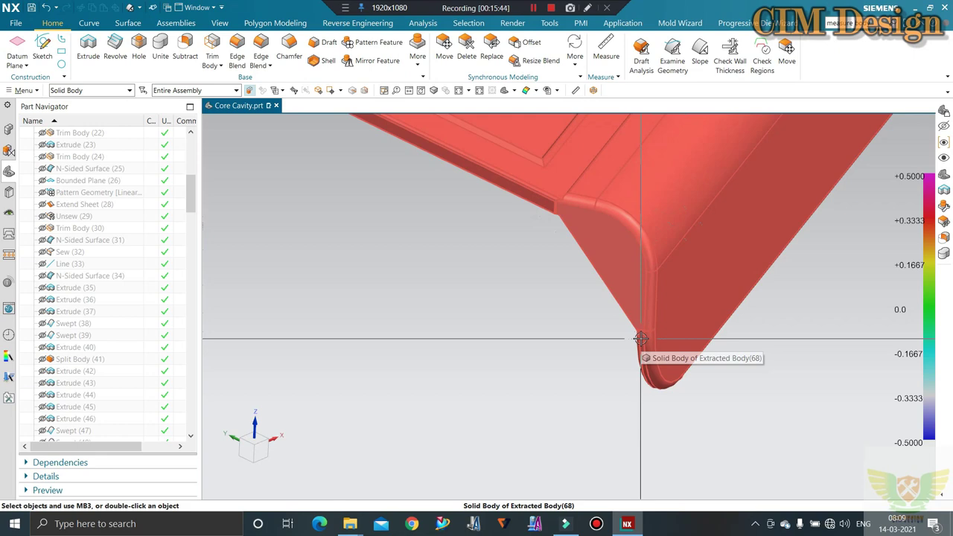
scroll(635, 337, down, 3)
scroll(630, 335, down, 3)
scroll(630, 334, down, 3)
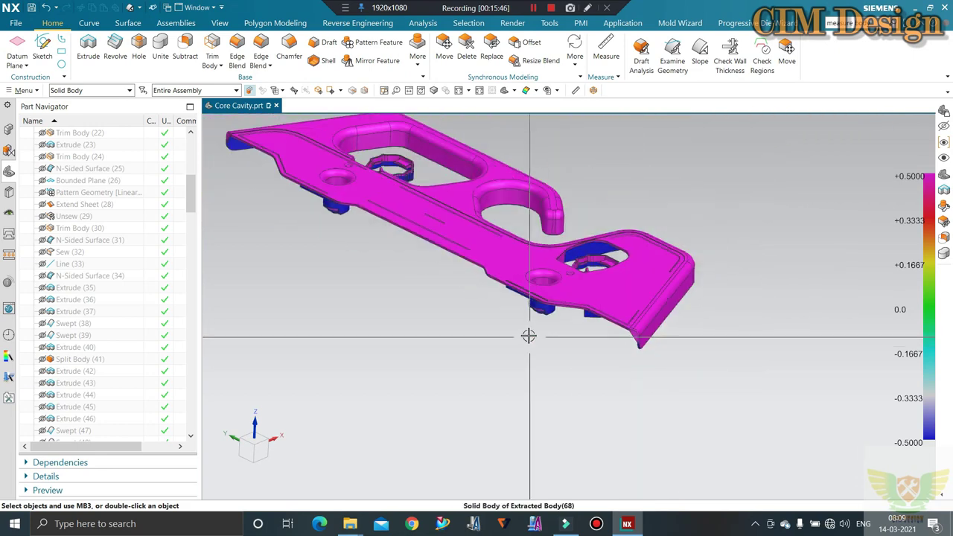
mouse_move(528, 333)
middle_down()
mouse_move(541, 316)
mouse_move(634, 298)
mouse_move(626, 253)
mouse_move(636, 262)
mouse_move(603, 332)
mouse_move(549, 383)
mouse_move(447, 276)
mouse_move(420, 233)
mouse_move(425, 222)
mouse_move(448, 266)
mouse_move(436, 304)
mouse_move(498, 264)
mouse_move(494, 255)
mouse_move(513, 286)
middle_up()
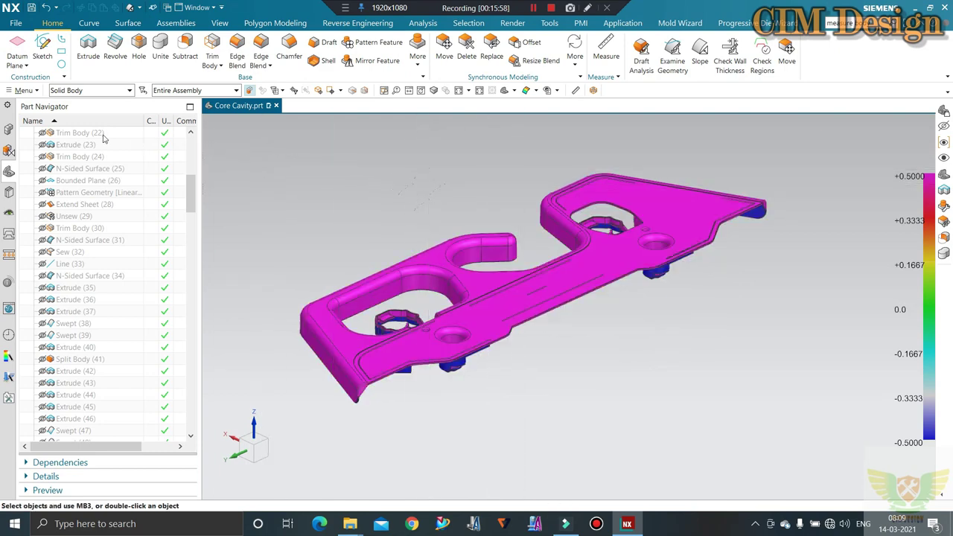
- Run a draft analysis on all bracket faces with the default 5° limit angle
mouse_move(538, 239)
middle_down()
mouse_move(538, 210)
mouse_move(517, 239)
mouse_move(507, 231)
middle_up()
click(376, 25)
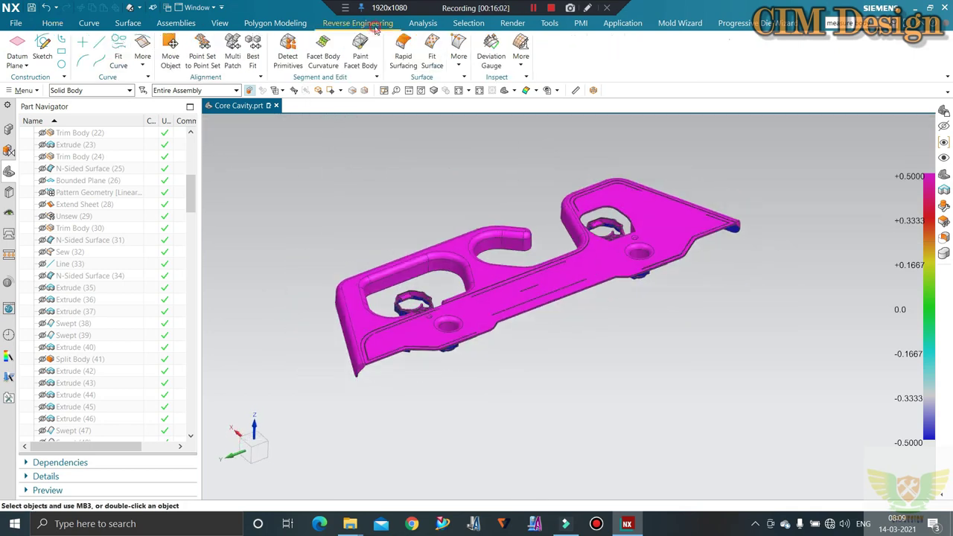
click(418, 26)
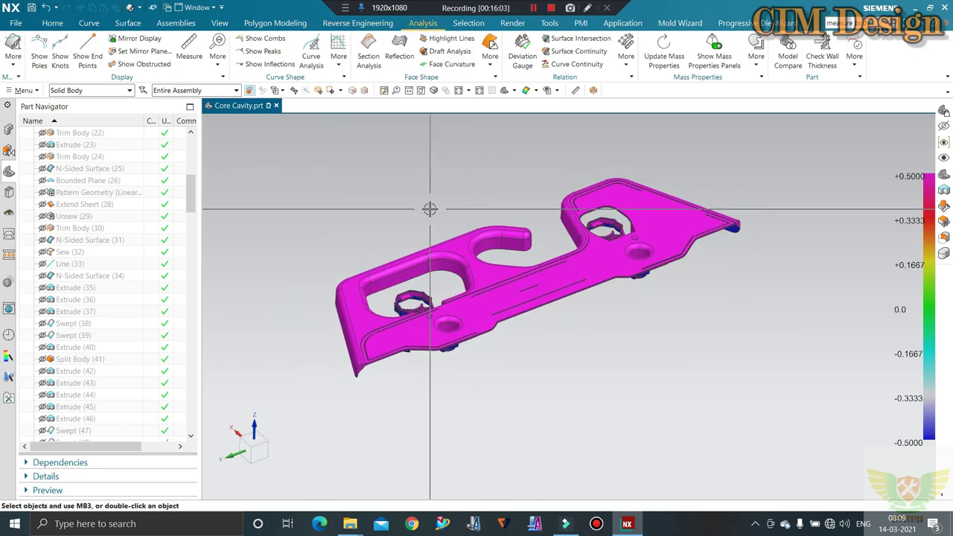
middle_drag(439, 201, 434, 105)
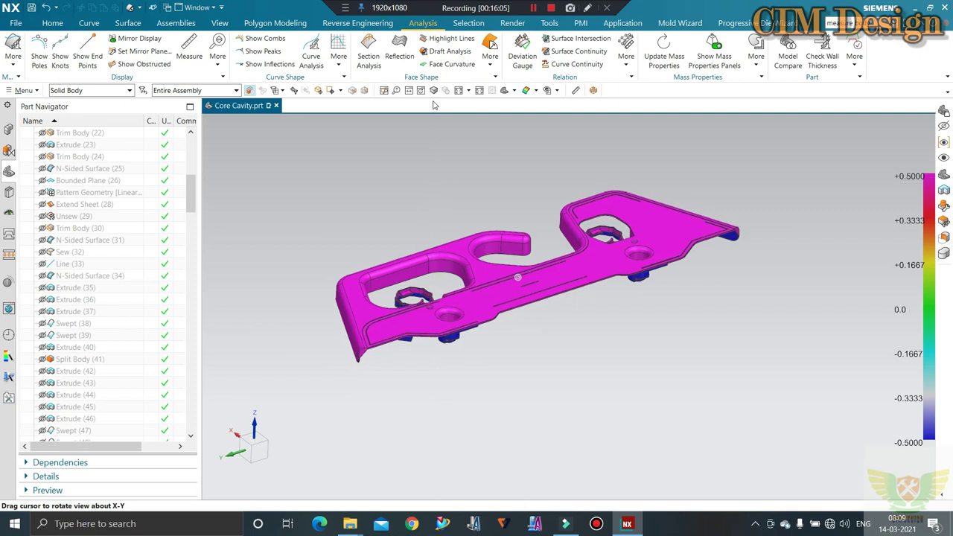
click(443, 51)
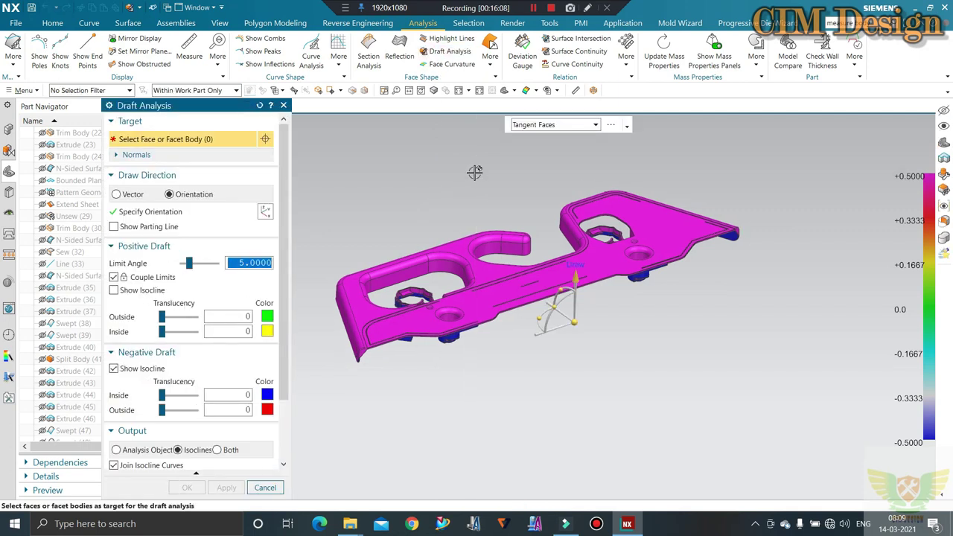
middle_drag(475, 172, 642, 256)
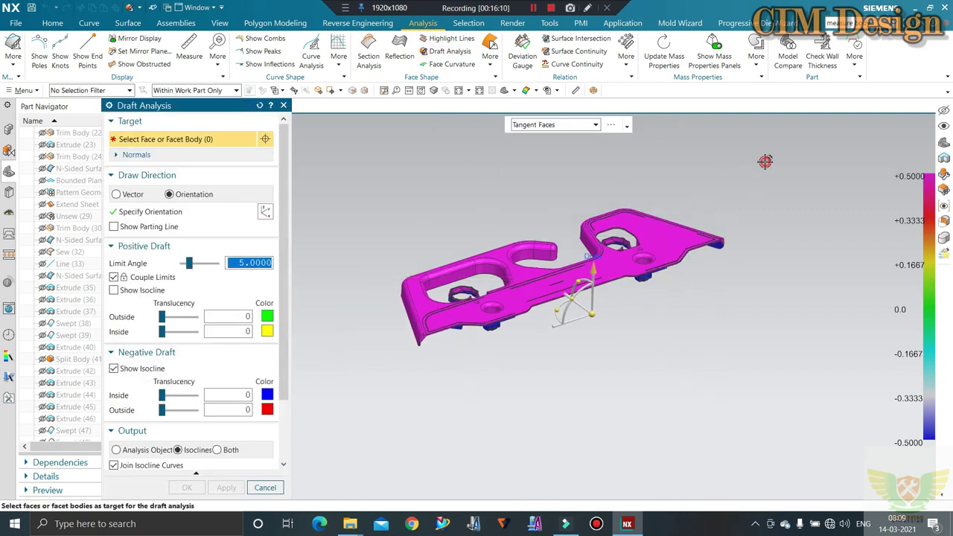
drag(766, 163, 359, 383)
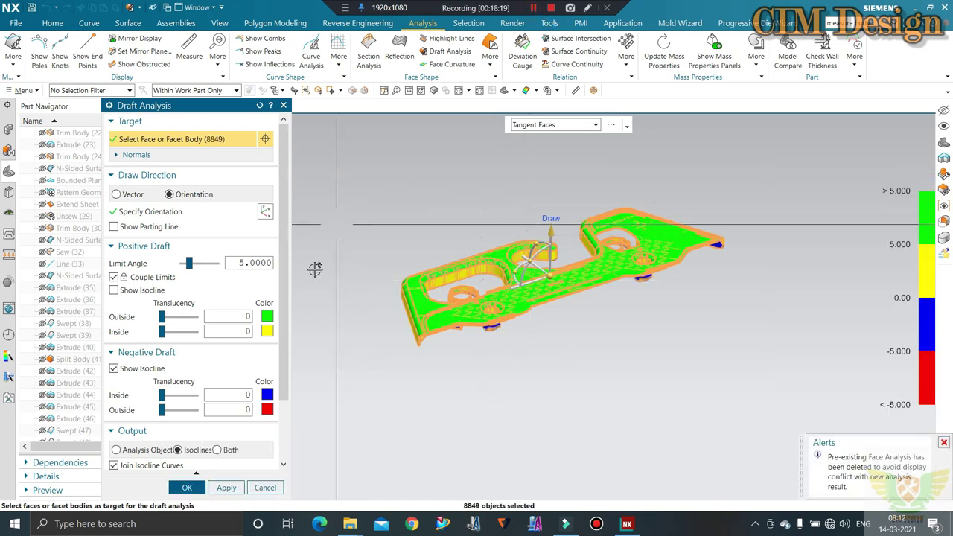
scroll(401, 372, up, 3)
scroll(400, 372, up, 3)
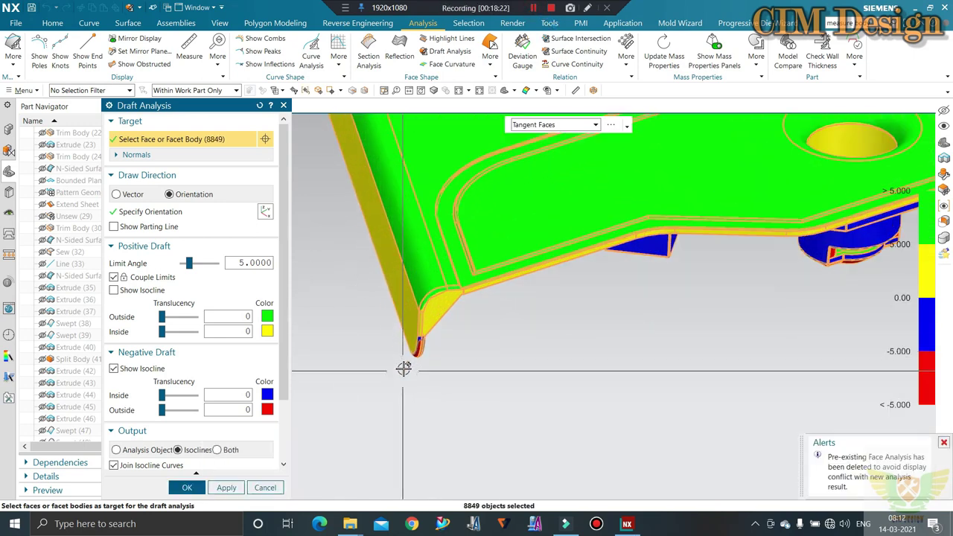
scroll(400, 372, up, 2)
scroll(439, 319, up, 5)
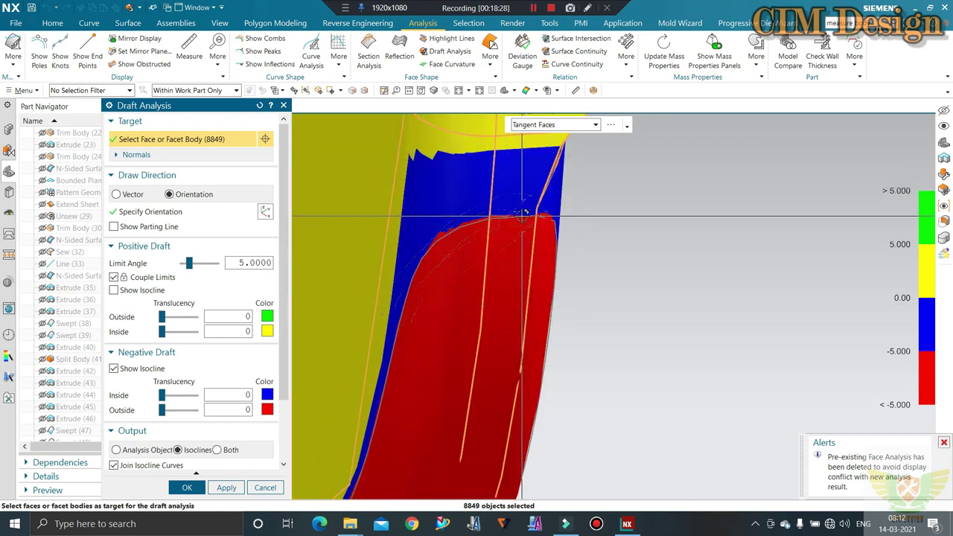
scroll(528, 216, down, 1)
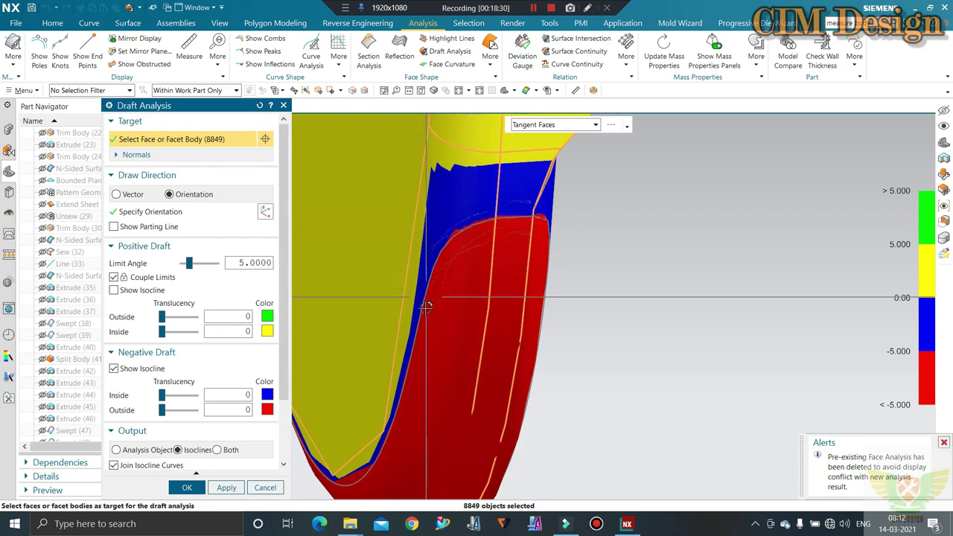
scroll(422, 337, down, 2)
scroll(417, 339, down, 2)
scroll(432, 328, down, 2)
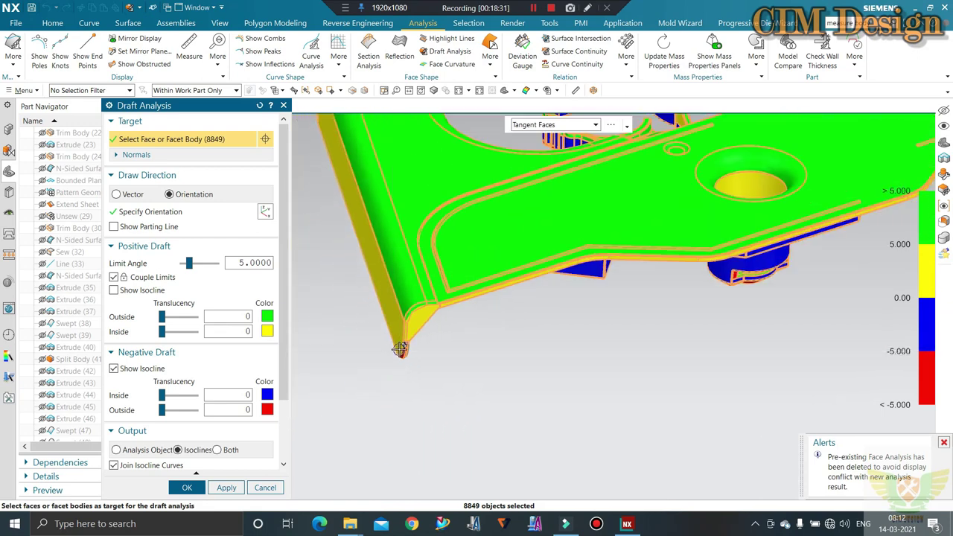
scroll(442, 320, down, 2)
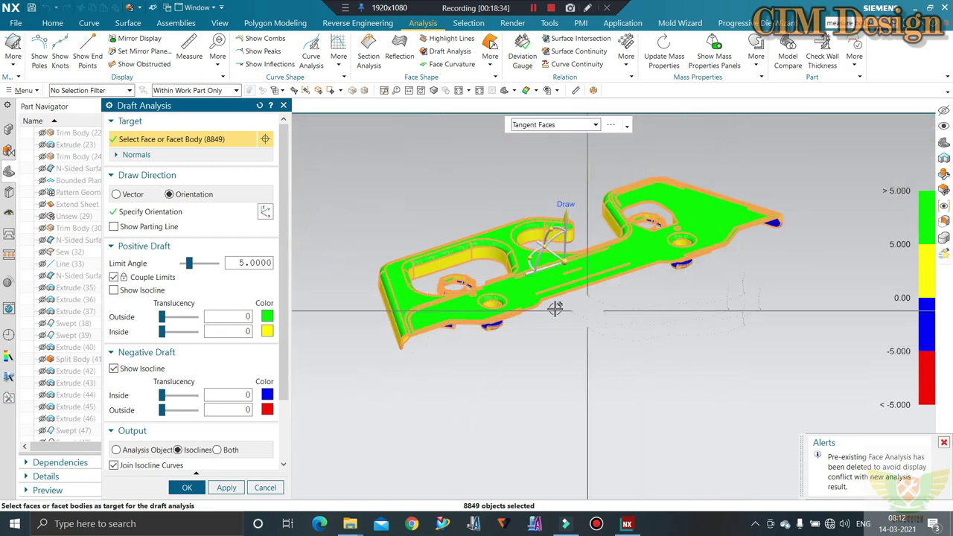
- Change the draft analysis limit angle from 5.0000 to 0.5 and apply it
double_click(238, 262)
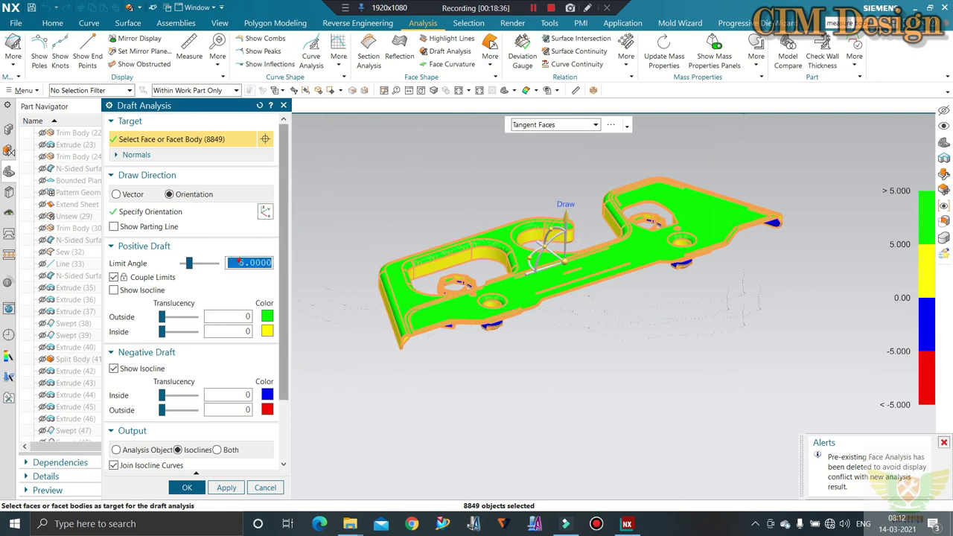
key(BackSpace)
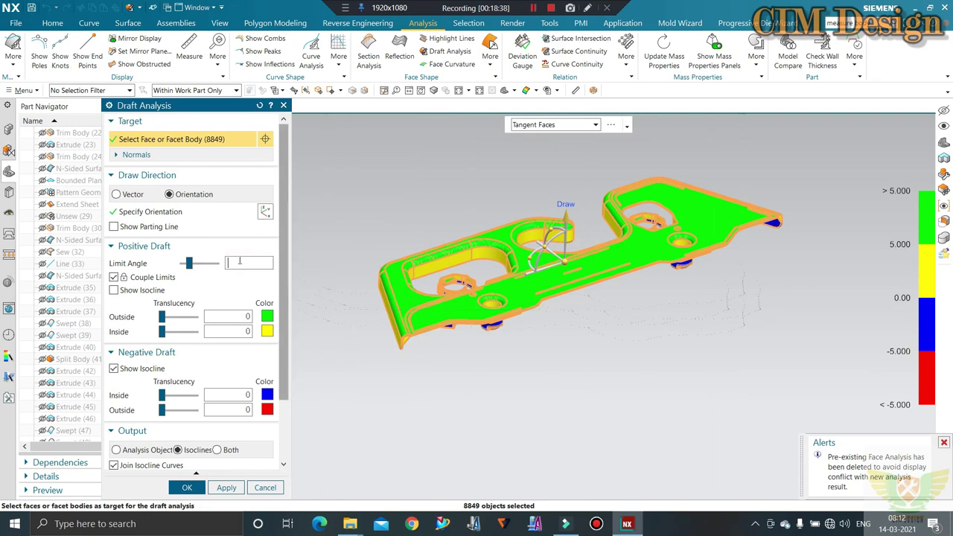
click(240, 258)
text(0)
text(.5)
click(227, 486)
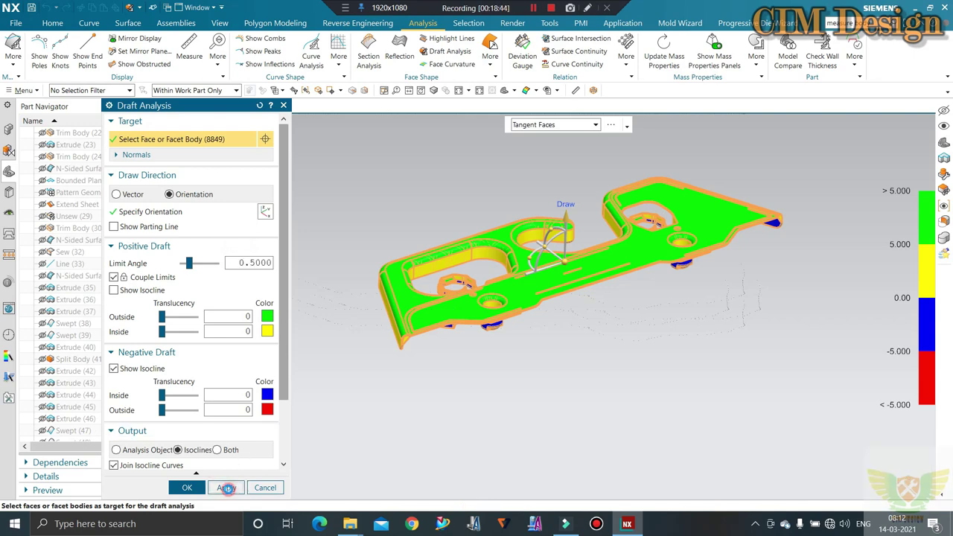
click(227, 488)
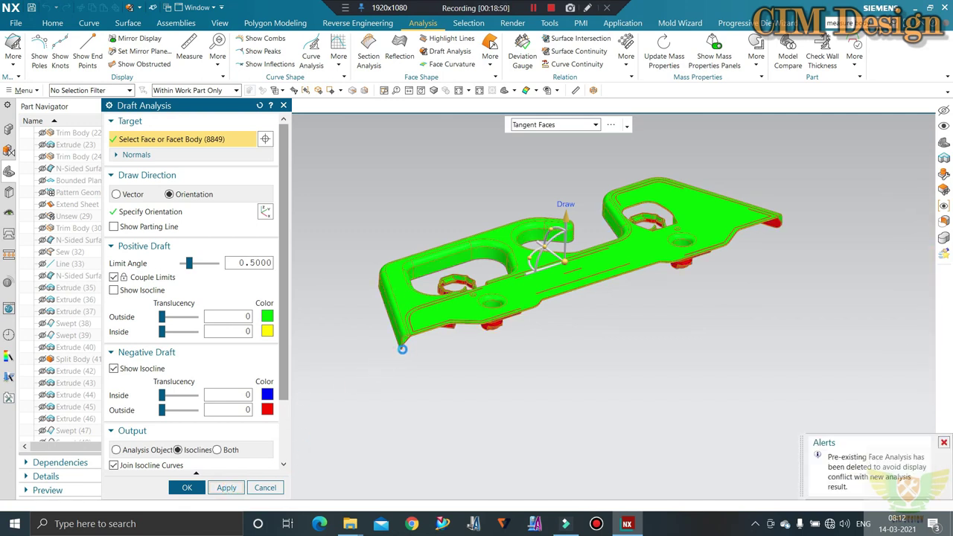
- Switch the bracket's display to wireframe and zoom in and out on it
key(ctrl+z)
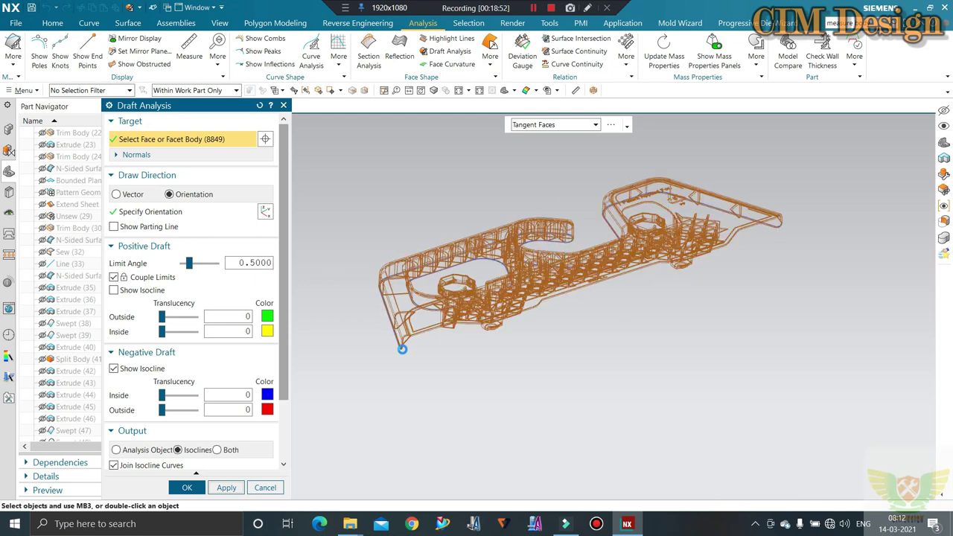
scroll(402, 349, up, 3)
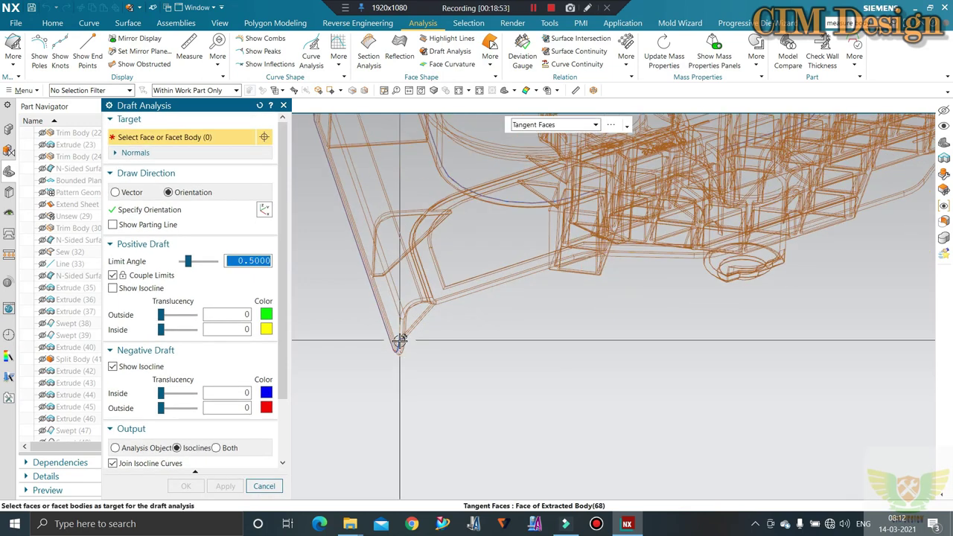
scroll(397, 340, up, 3)
scroll(390, 335, up, 2)
scroll(379, 385, down, 2)
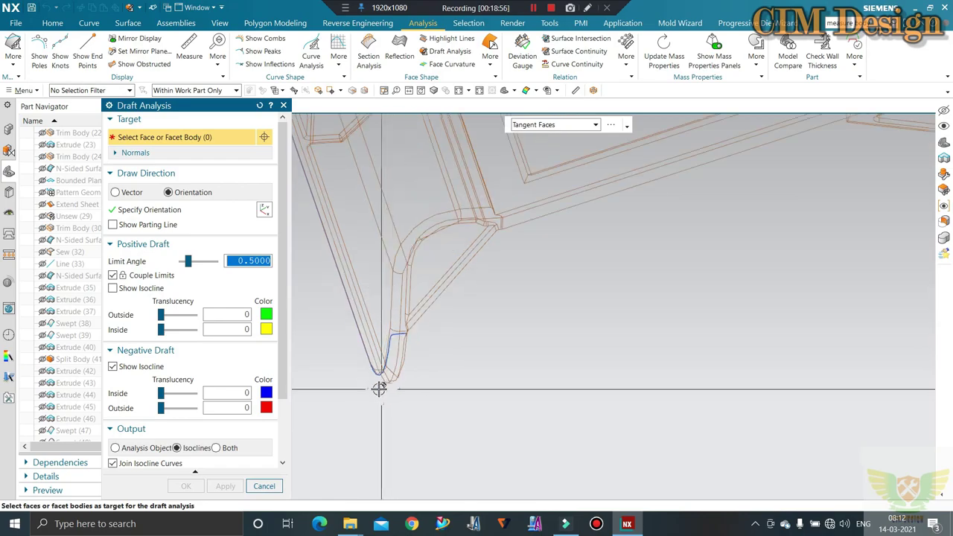
scroll(398, 389, down, 3)
scroll(385, 293, down, 2)
scroll(477, 300, down, 1)
scroll(774, 239, down, 1)
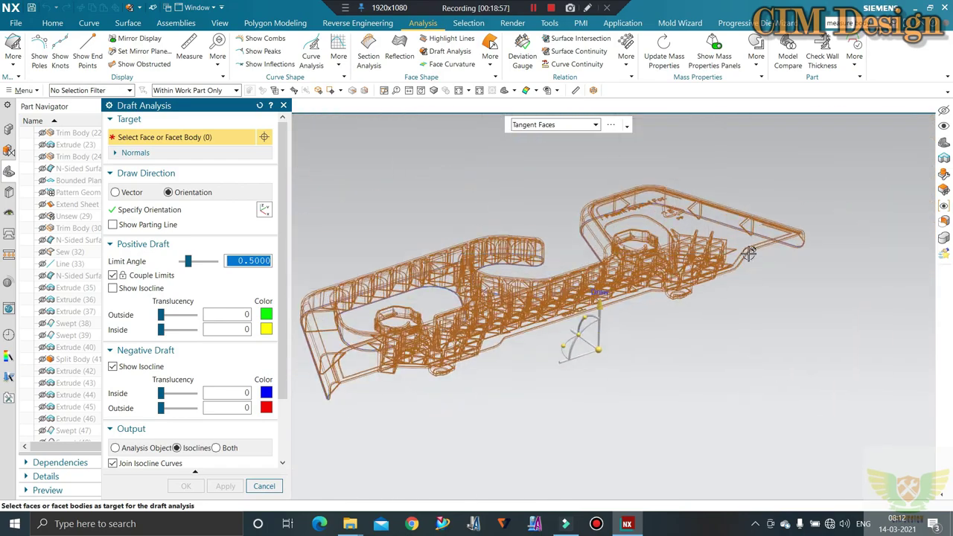
scroll(774, 239, up, 3)
scroll(775, 239, down, 3)
scroll(775, 238, up, 2)
scroll(745, 253, up, 2)
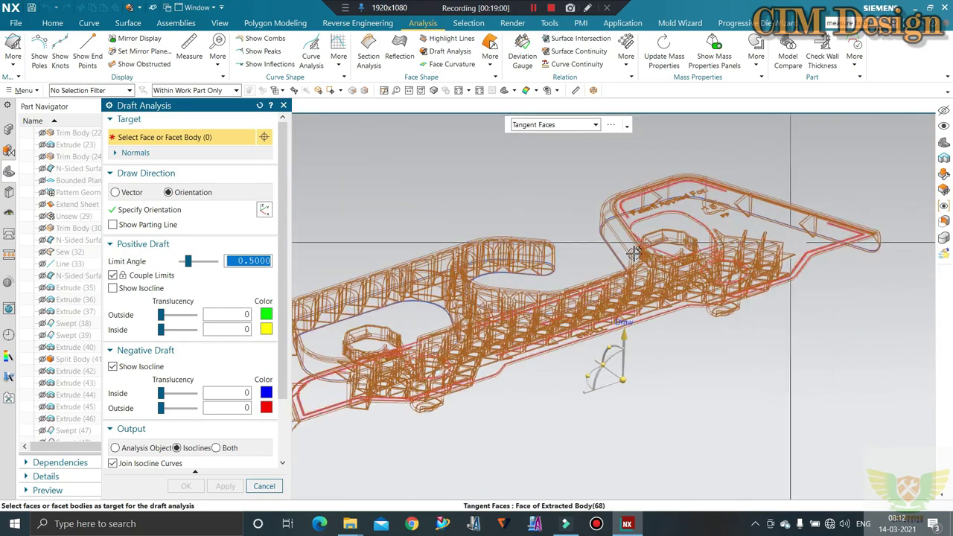
scroll(574, 290, down, 3)
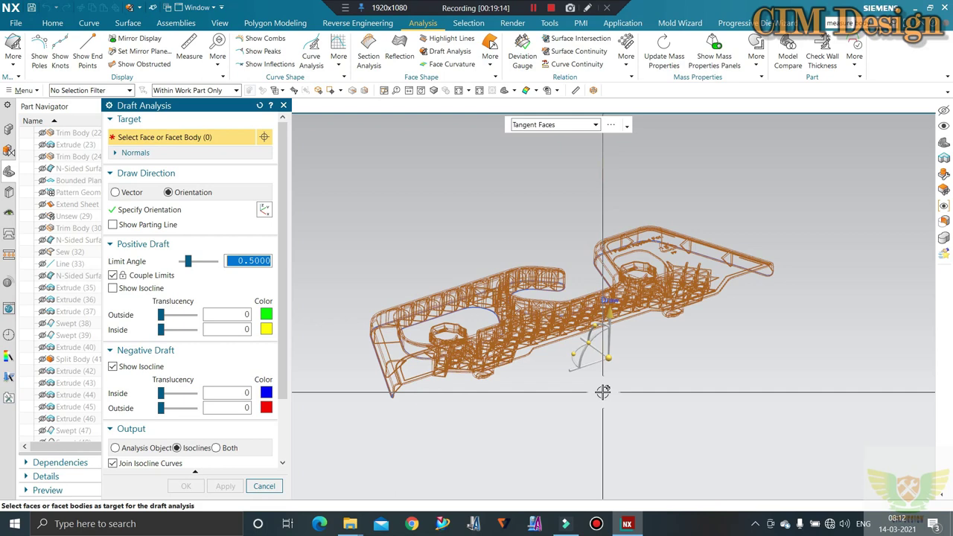
- Orbit the wireframe bracket to inspect its internal ribs and bosses from an overall view
mouse_move(584, 394)
middle_down()
mouse_move(494, 379)
mouse_move(578, 219)
middle_up()
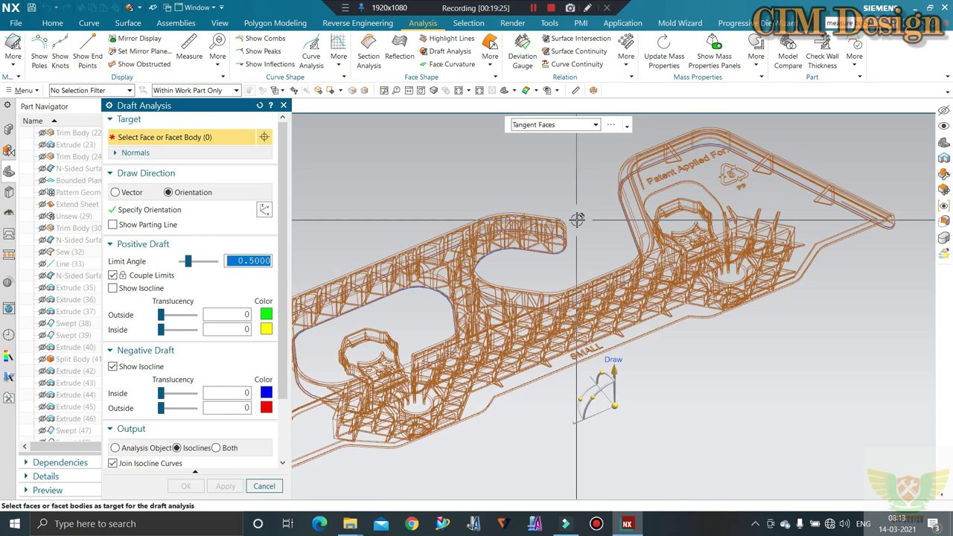
scroll(577, 219, down, 2)
mouse_move(561, 320)
middle_down()
mouse_move(574, 304)
mouse_move(585, 182)
mouse_move(569, 231)
middle_up()
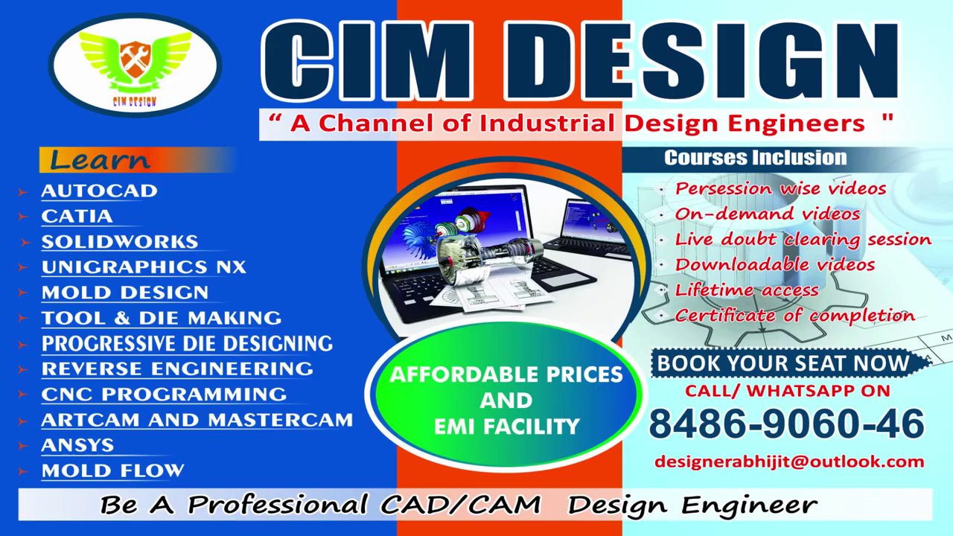